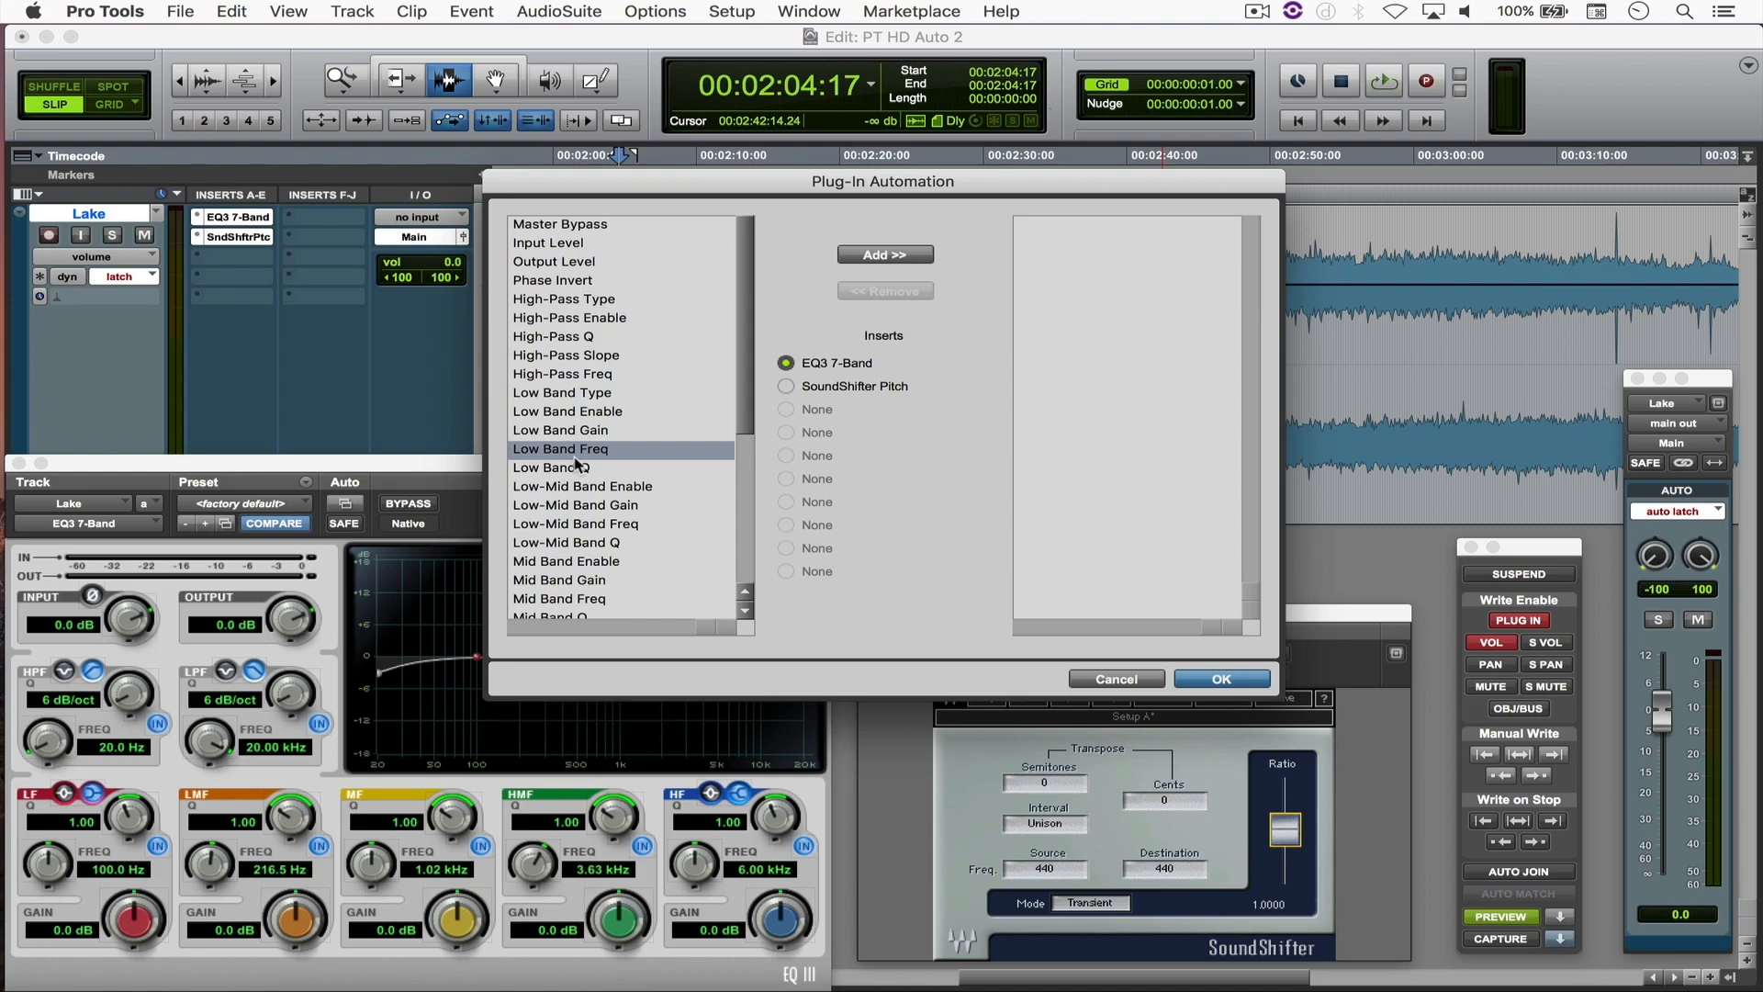
Enable automation for all parameters of the EQ3 7-Band and SoundShifter Pitch plug-ins on the Lake track.
key("super+a")
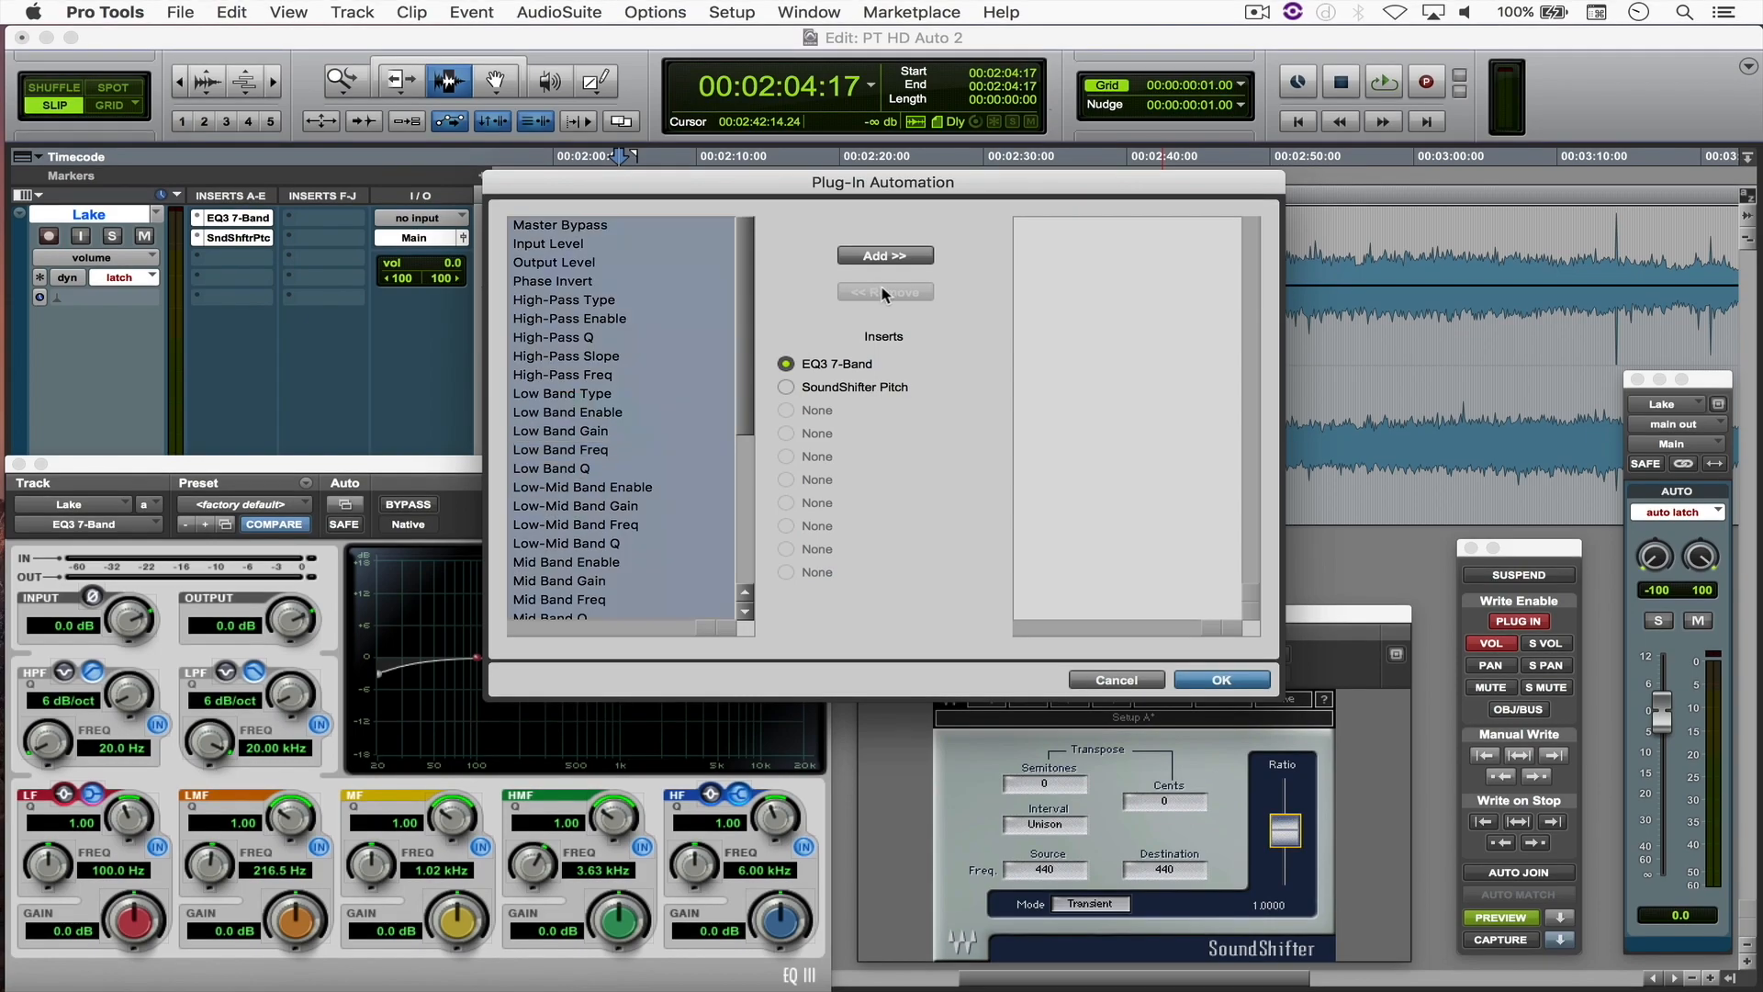
left_click(879, 257)
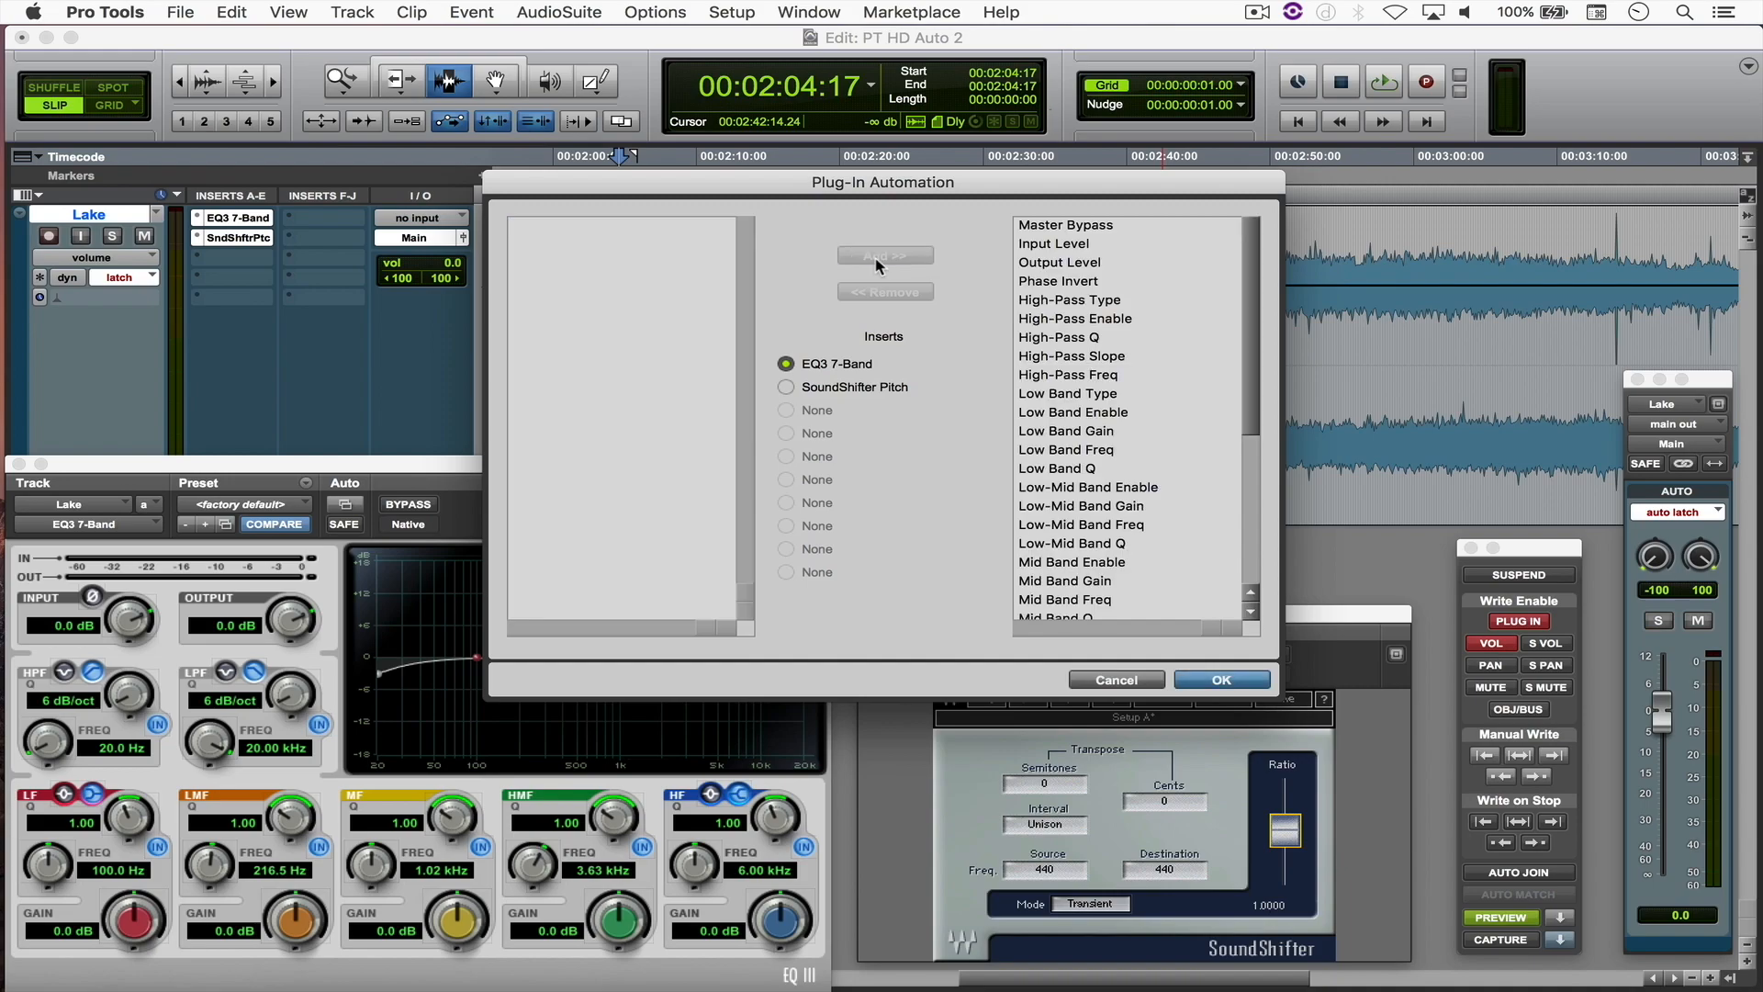
left_click(1221, 679)
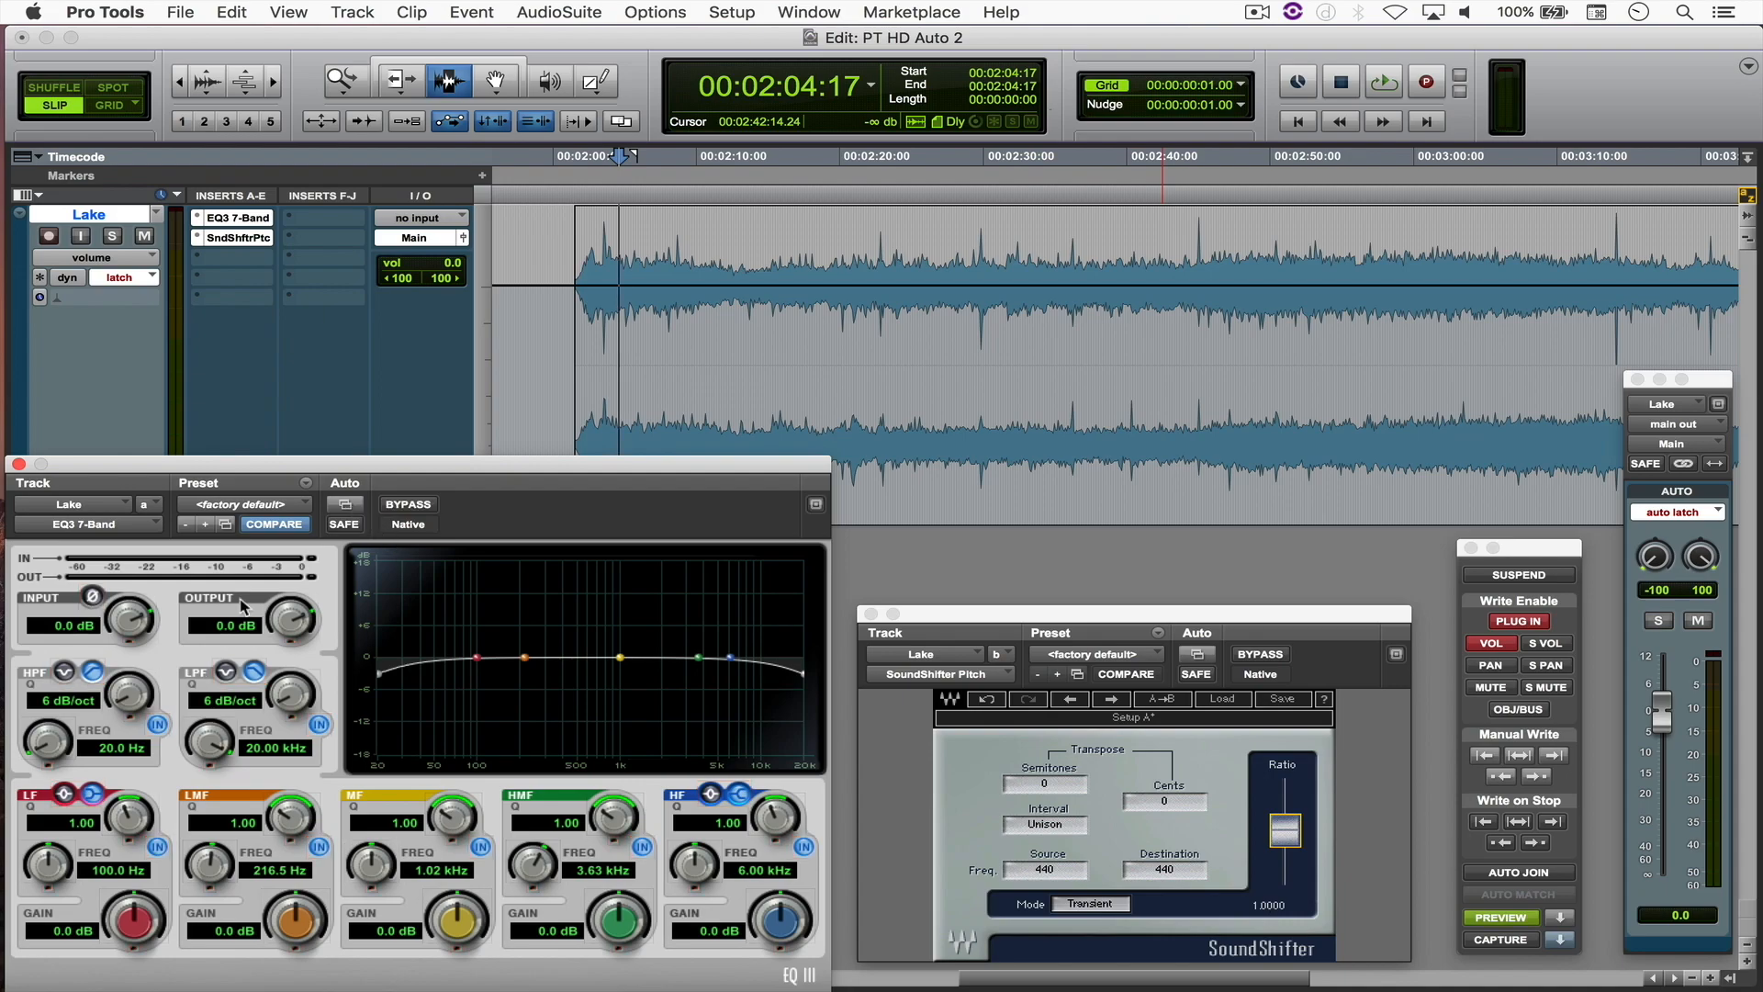
left_click(353, 508, "ctrl+alt+super")
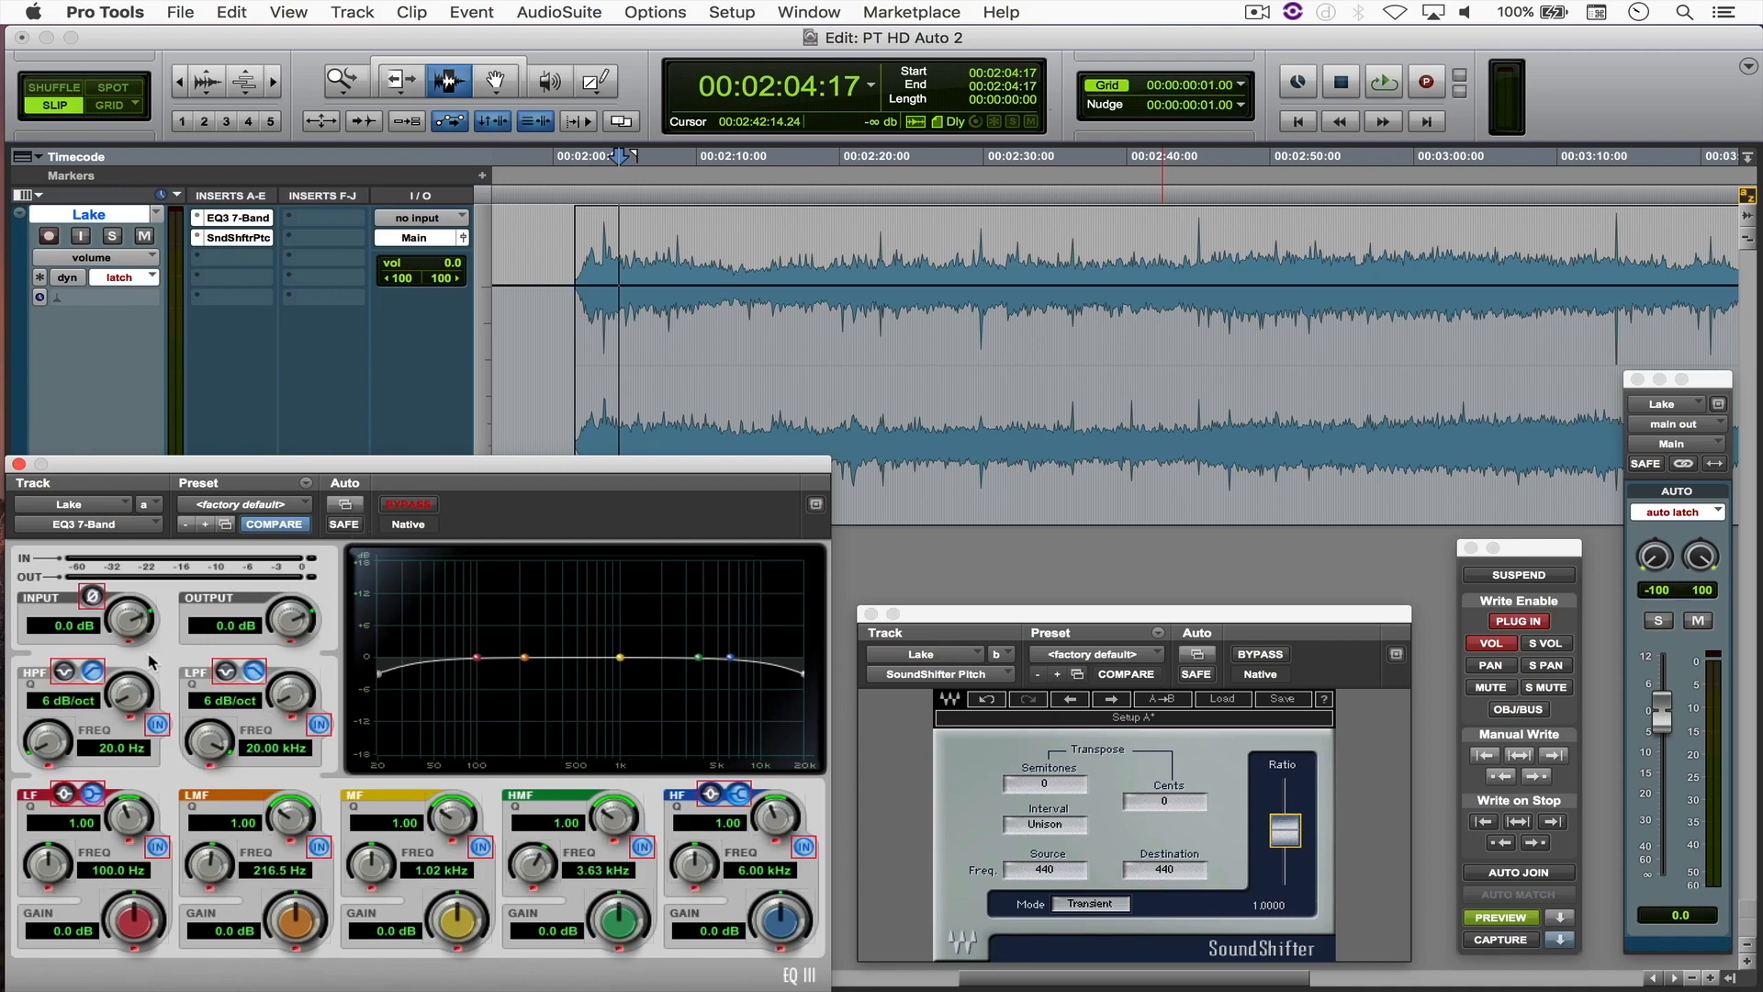
left_click(1197, 657, "ctrl+alt+super")
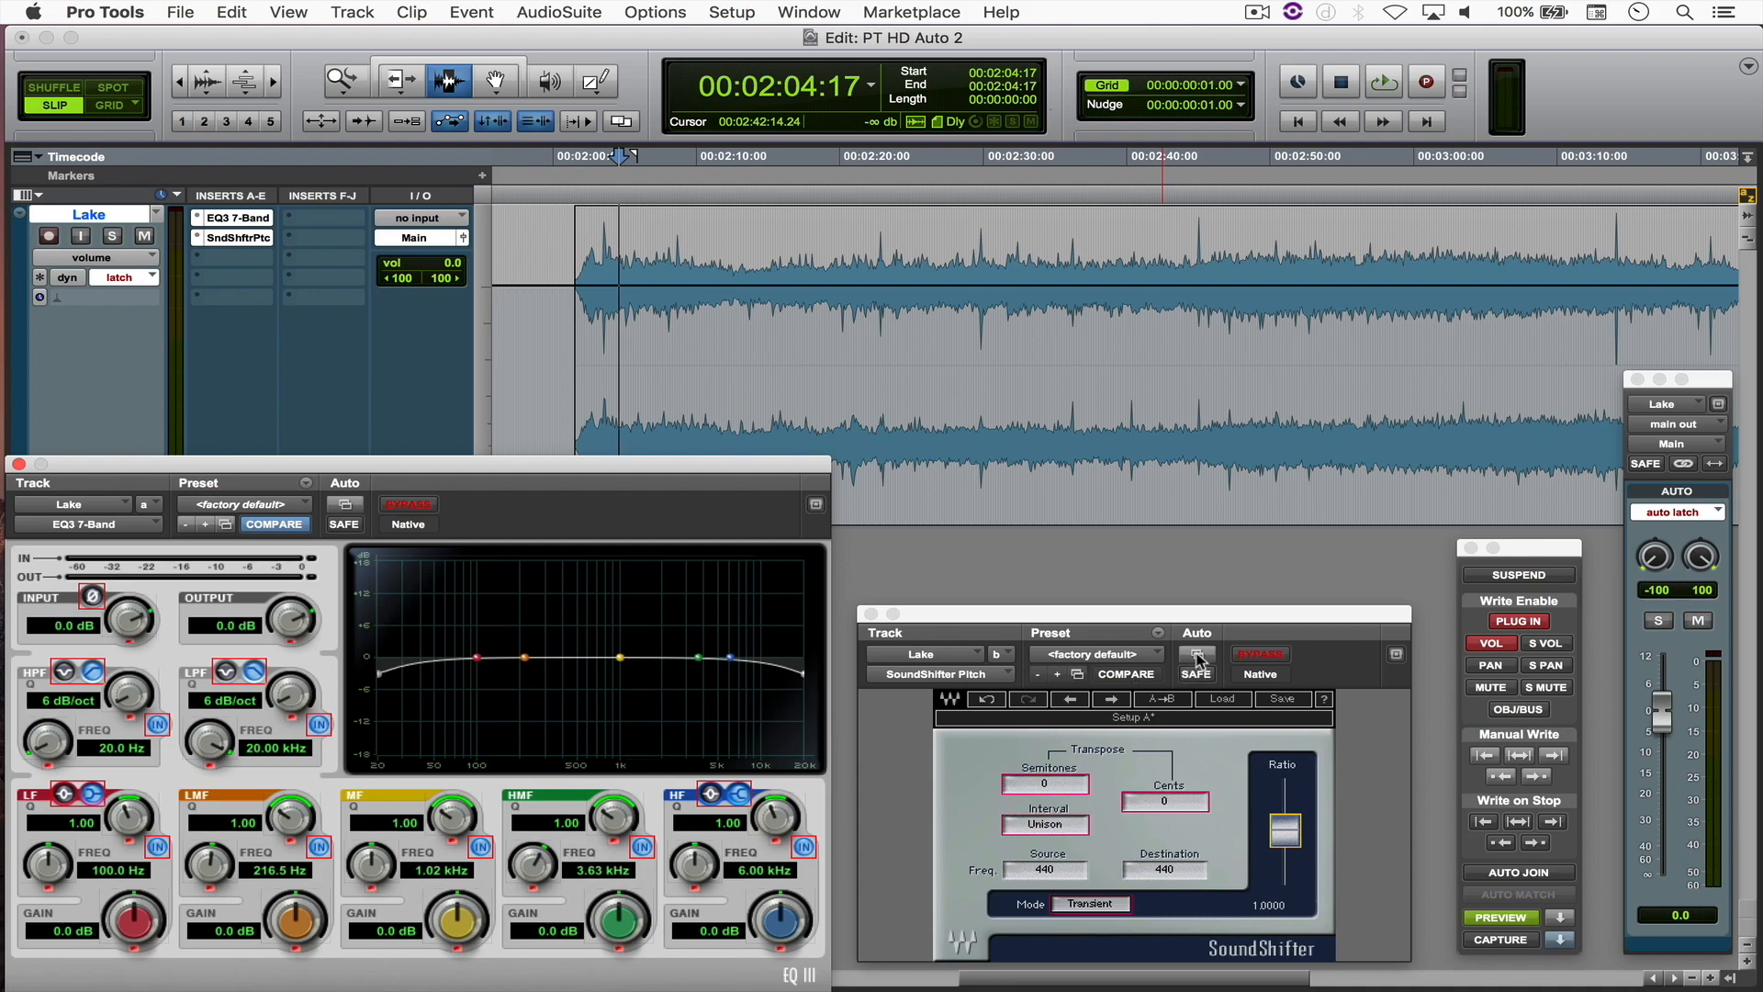
Play the selection 02:04:17 to 02:15:15 and preview a -5.2 dB mid-band cut, a pitch shift of 4 semitones 27 cents, and volume -11.0.
left_click_drag(619, 275, 775, 285)
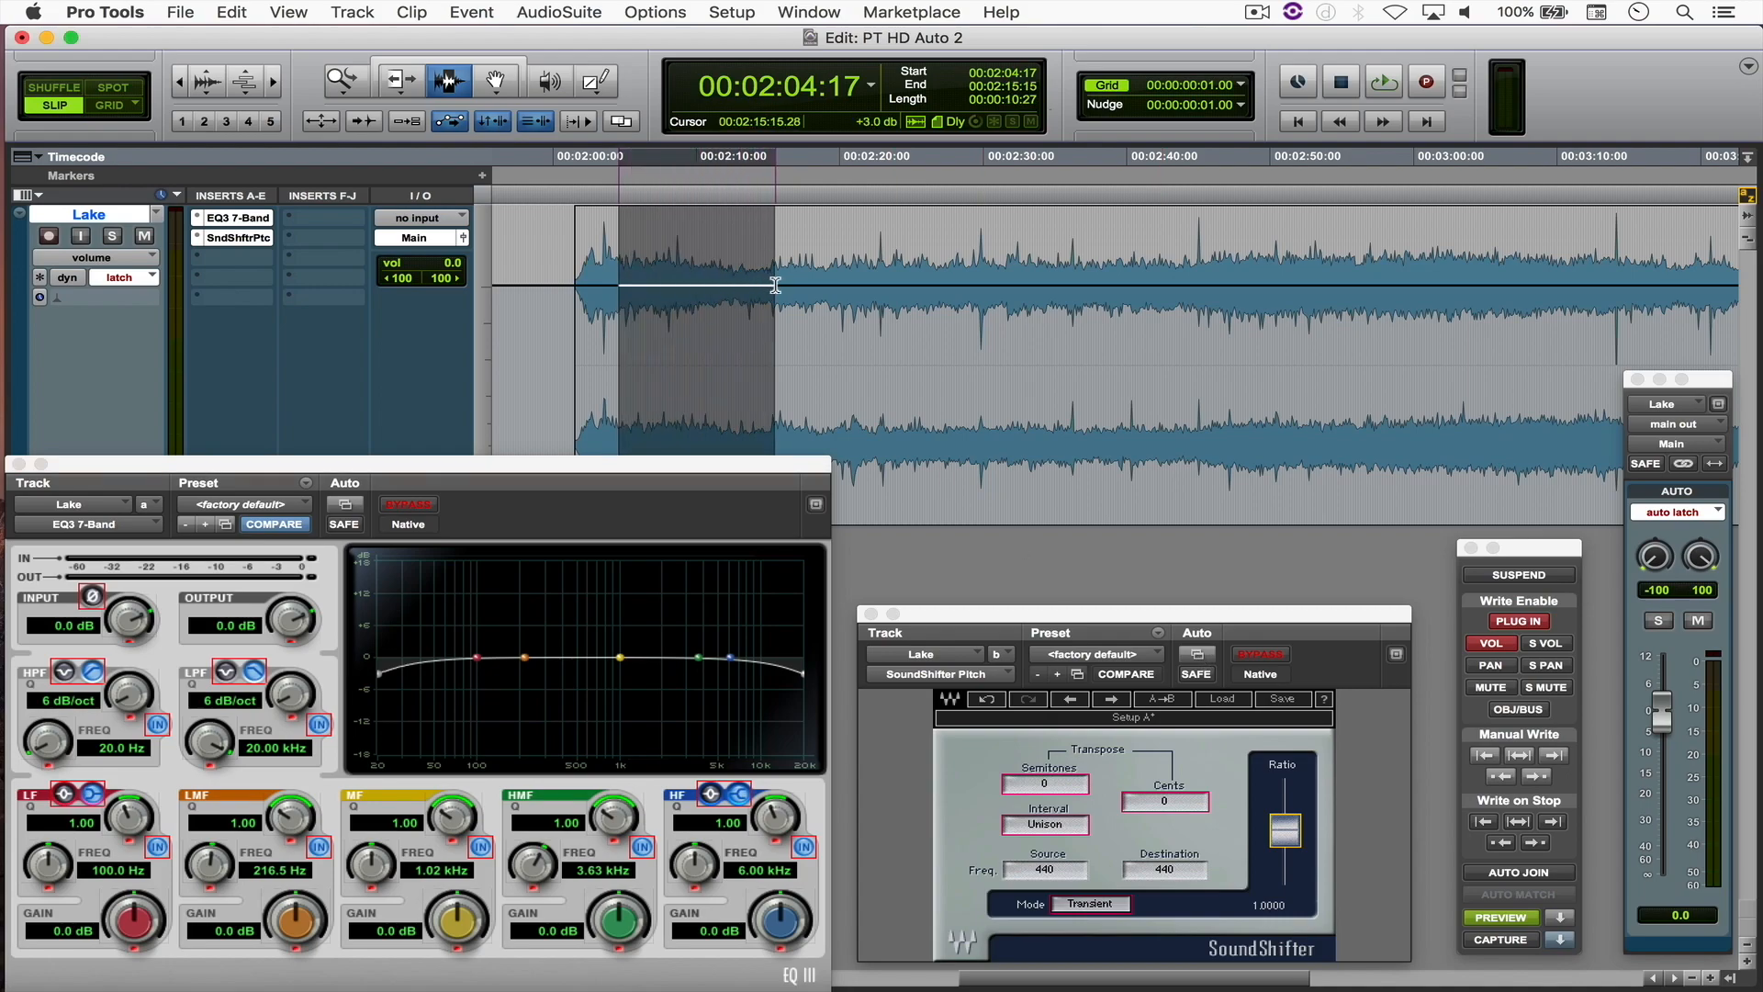
key("space")
left_click_drag(620, 657, 616, 687)
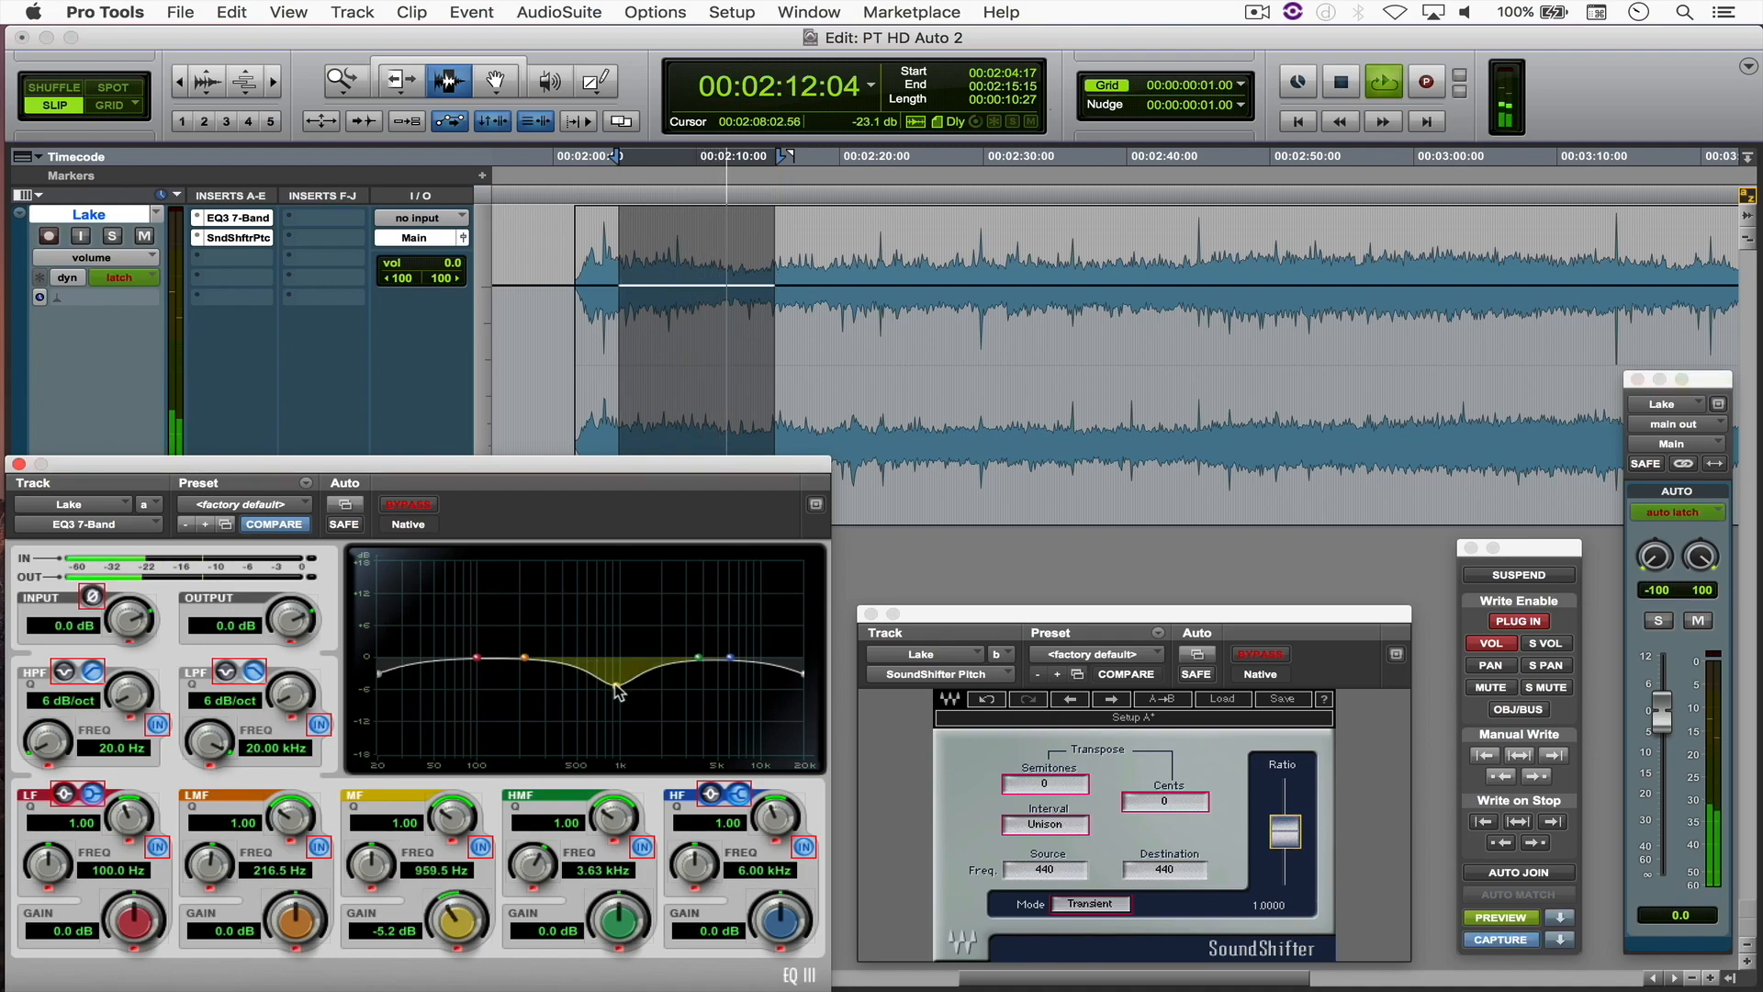
left_click_drag(1285, 832, 1285, 816)
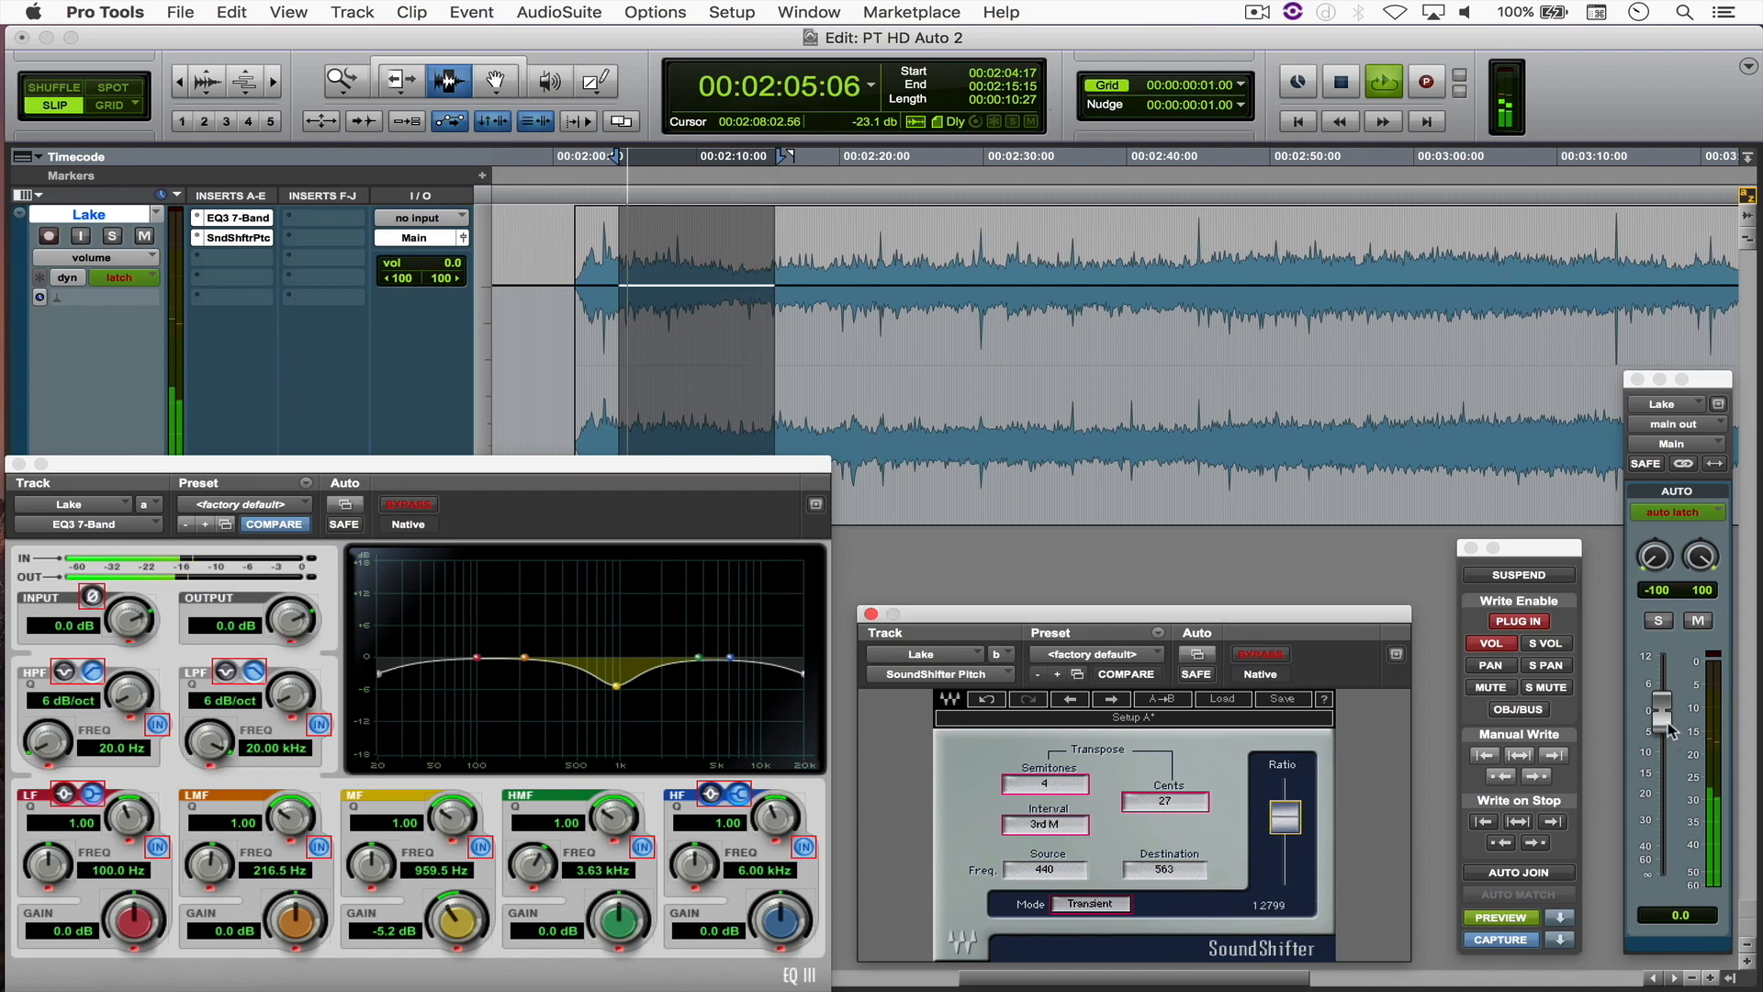
left_click_drag(1661, 709, 1661, 764)
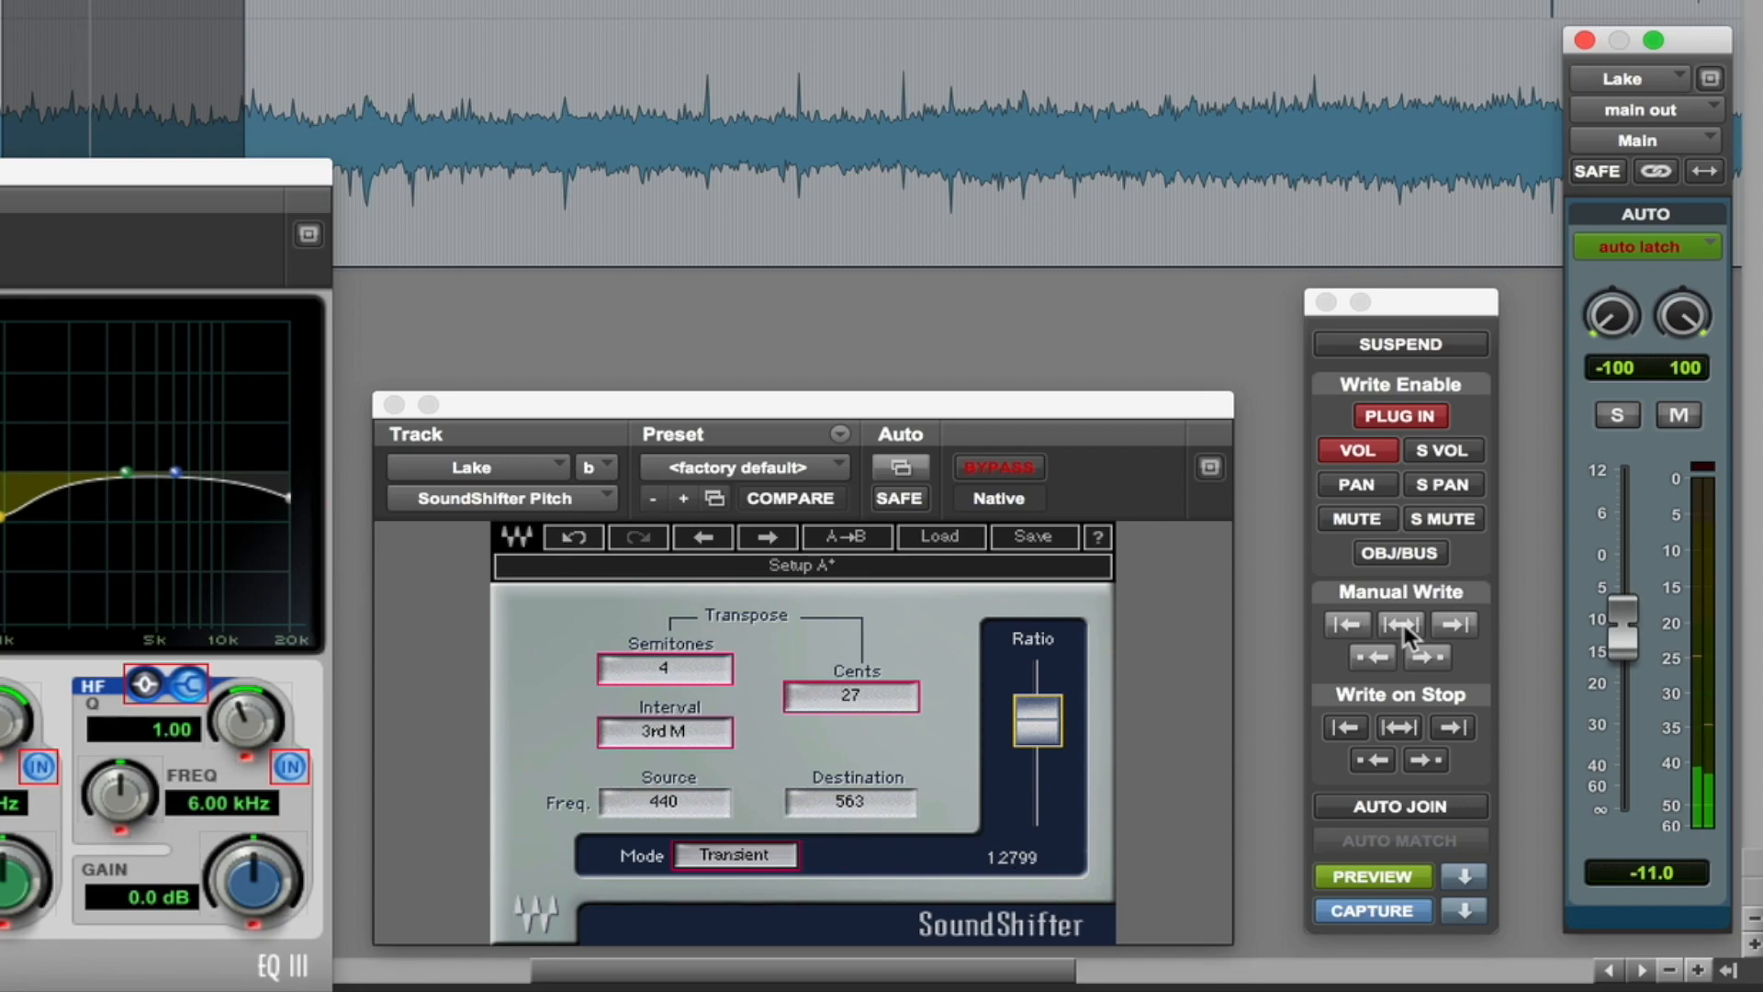
Write the previewed automation values across the entire selection, stop playback and acknowledge the notice.
left_click(1401, 624)
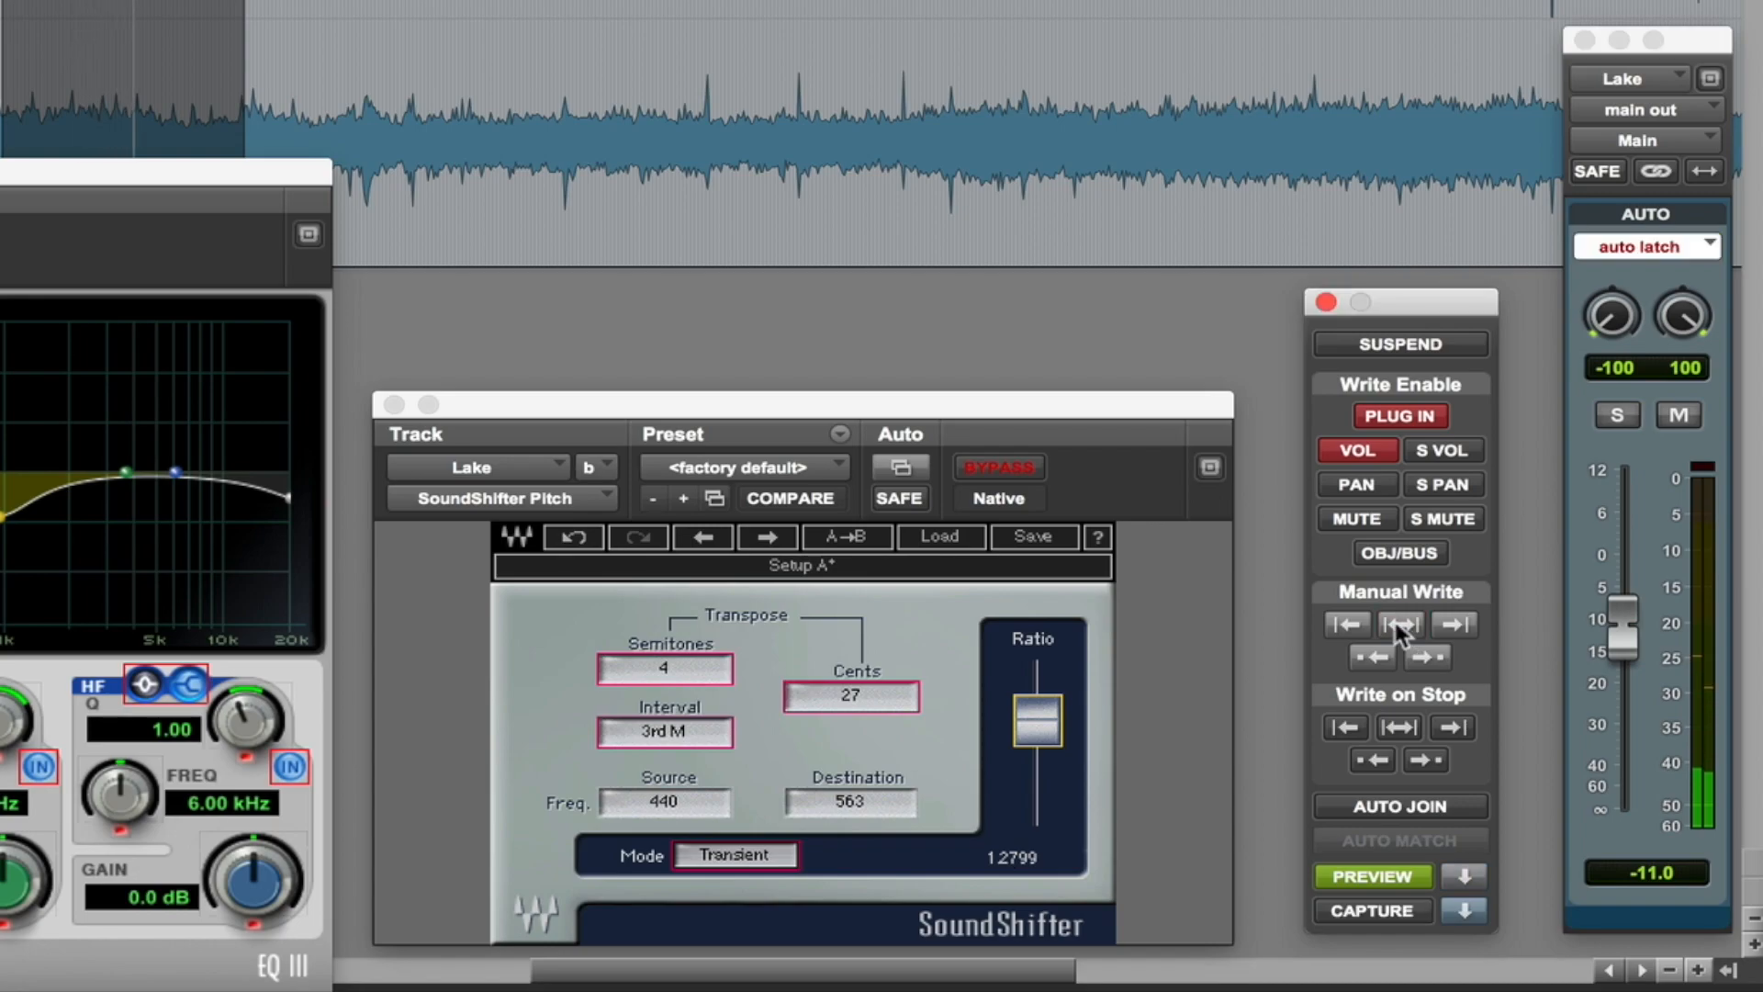
key("space")
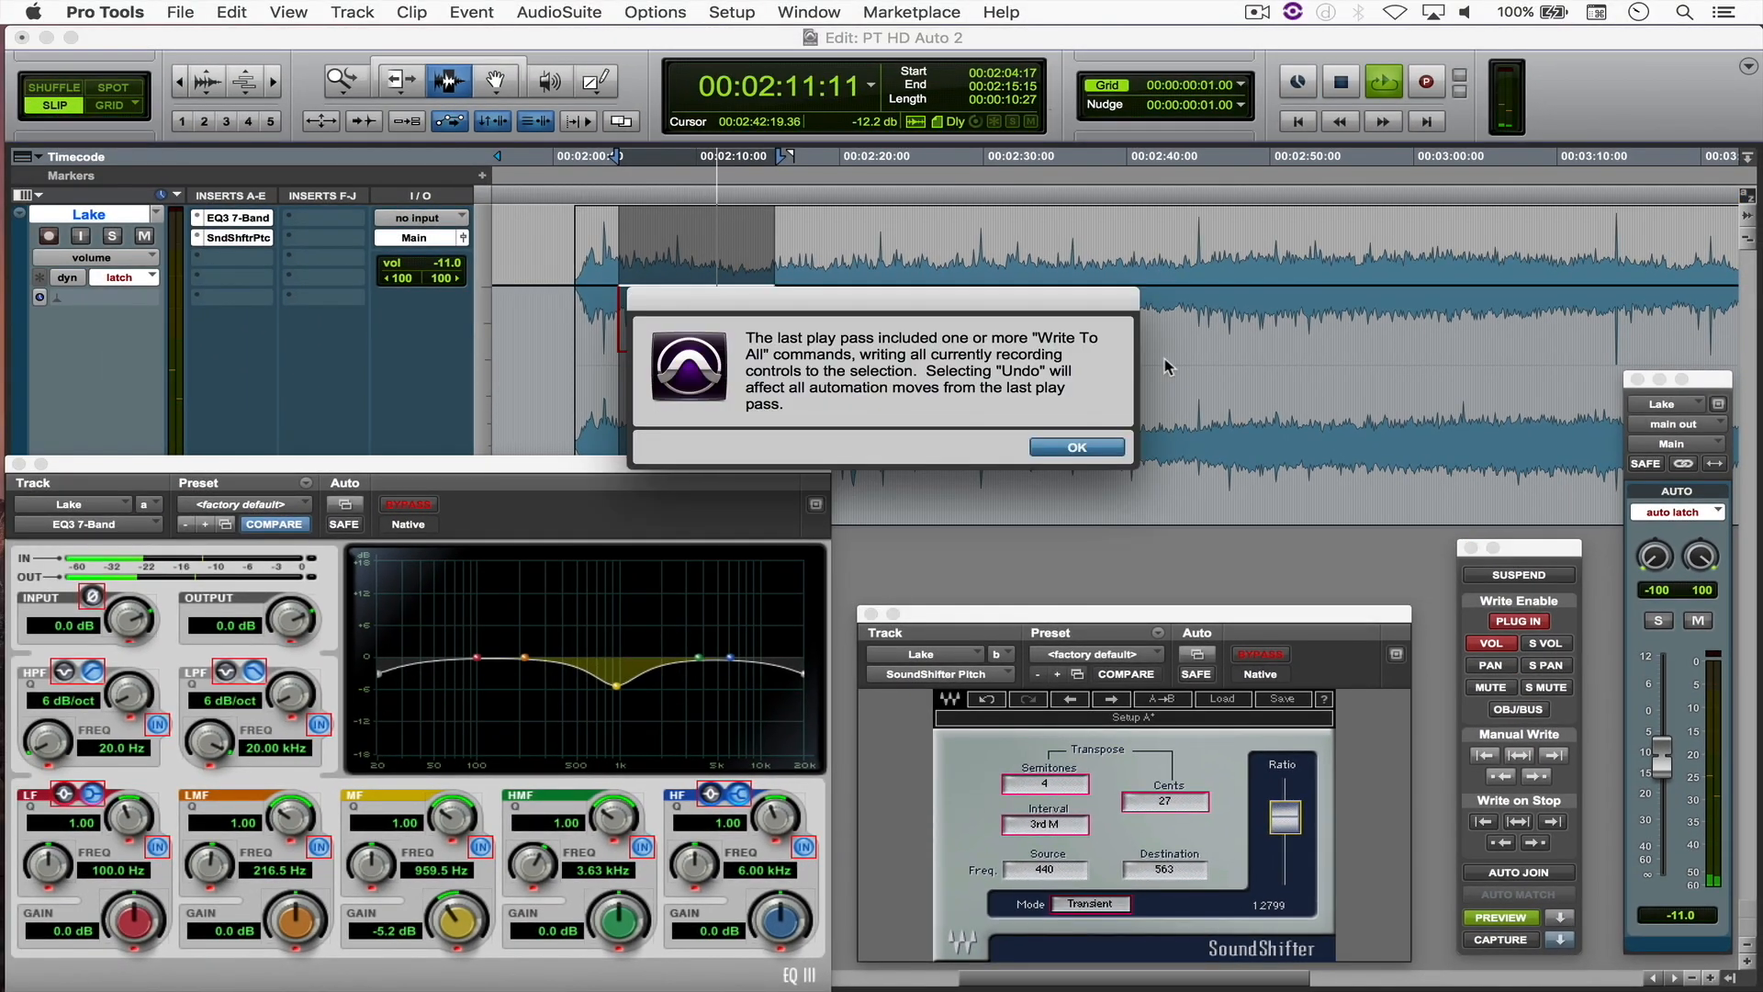
left_click(1095, 448)
Inspect the written volume section up close and compare the plug-in settings just before and inside it.
left_click(689, 306)
key("t")
key("t")
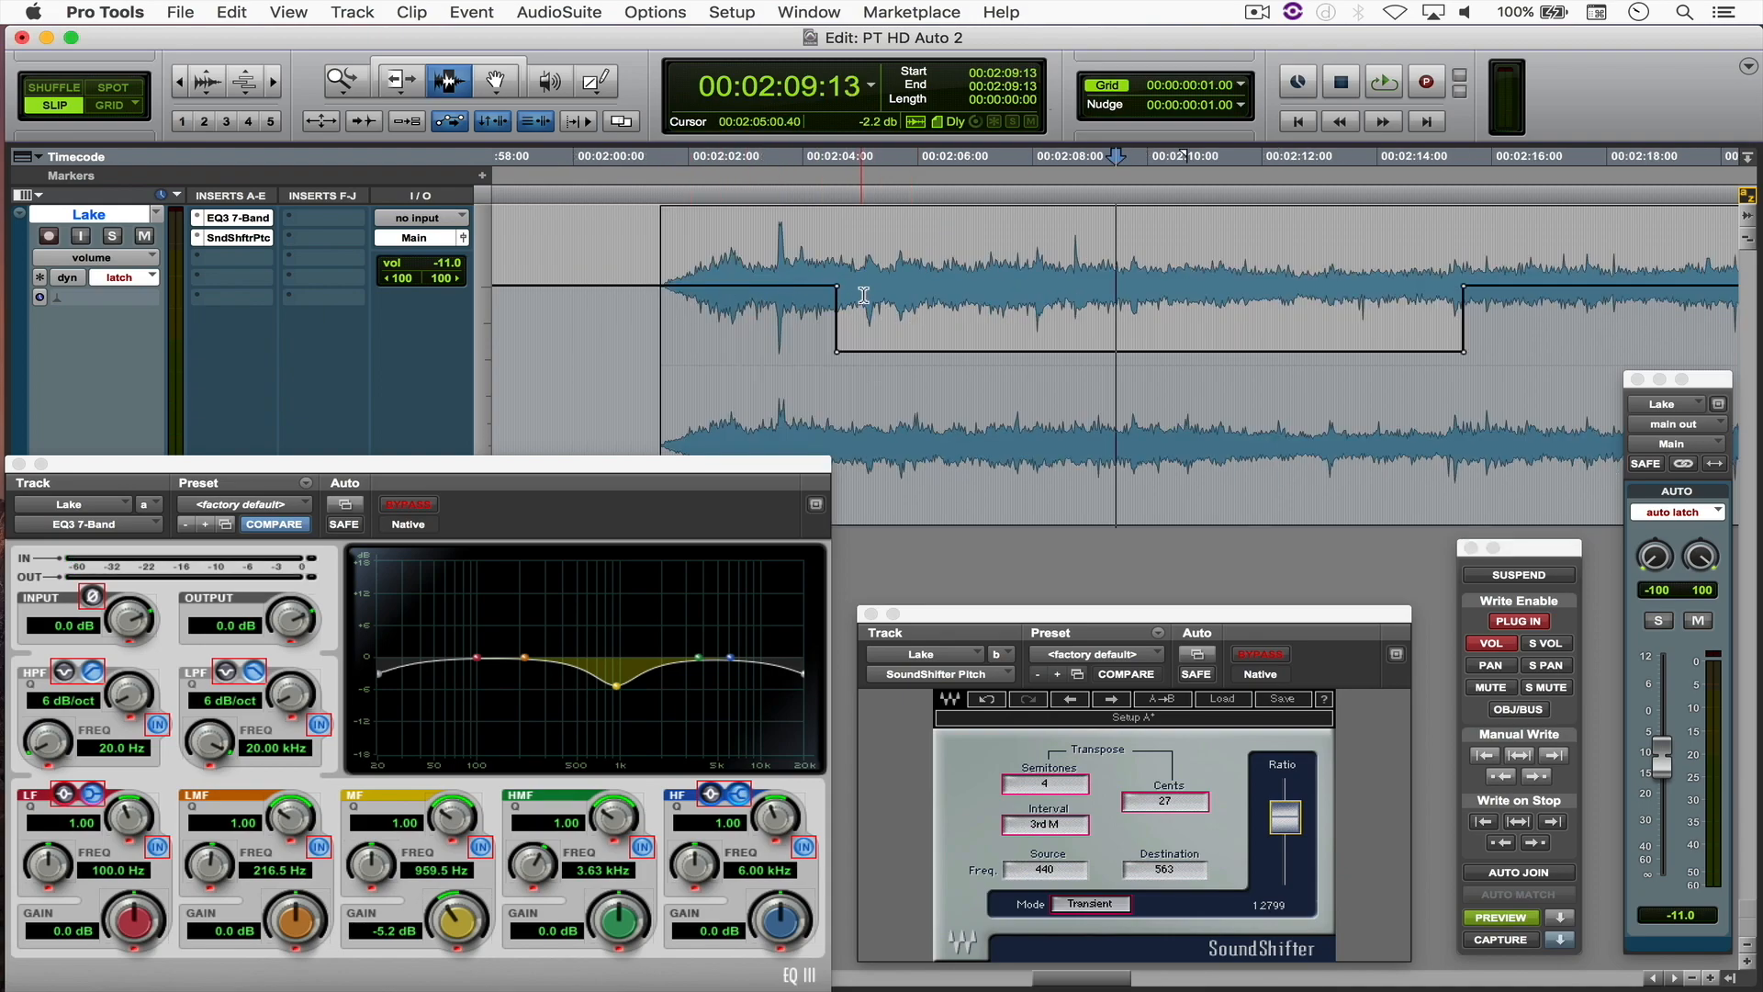
left_click(788, 256)
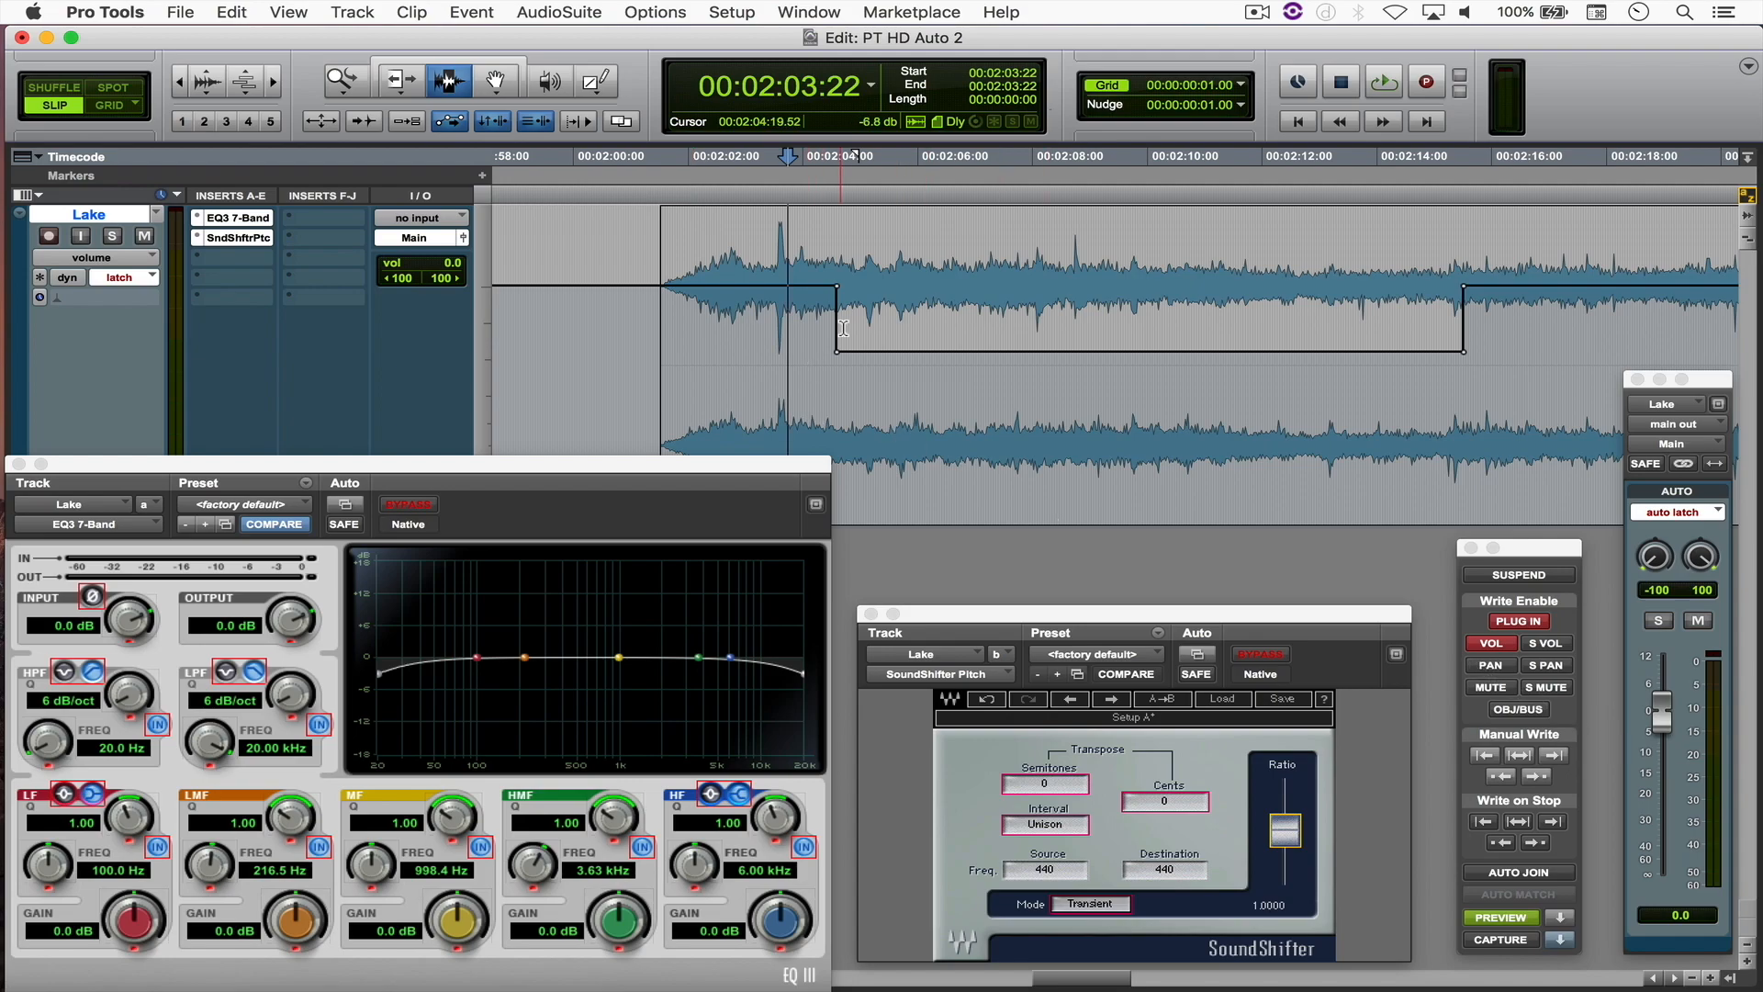
left_click(885, 329)
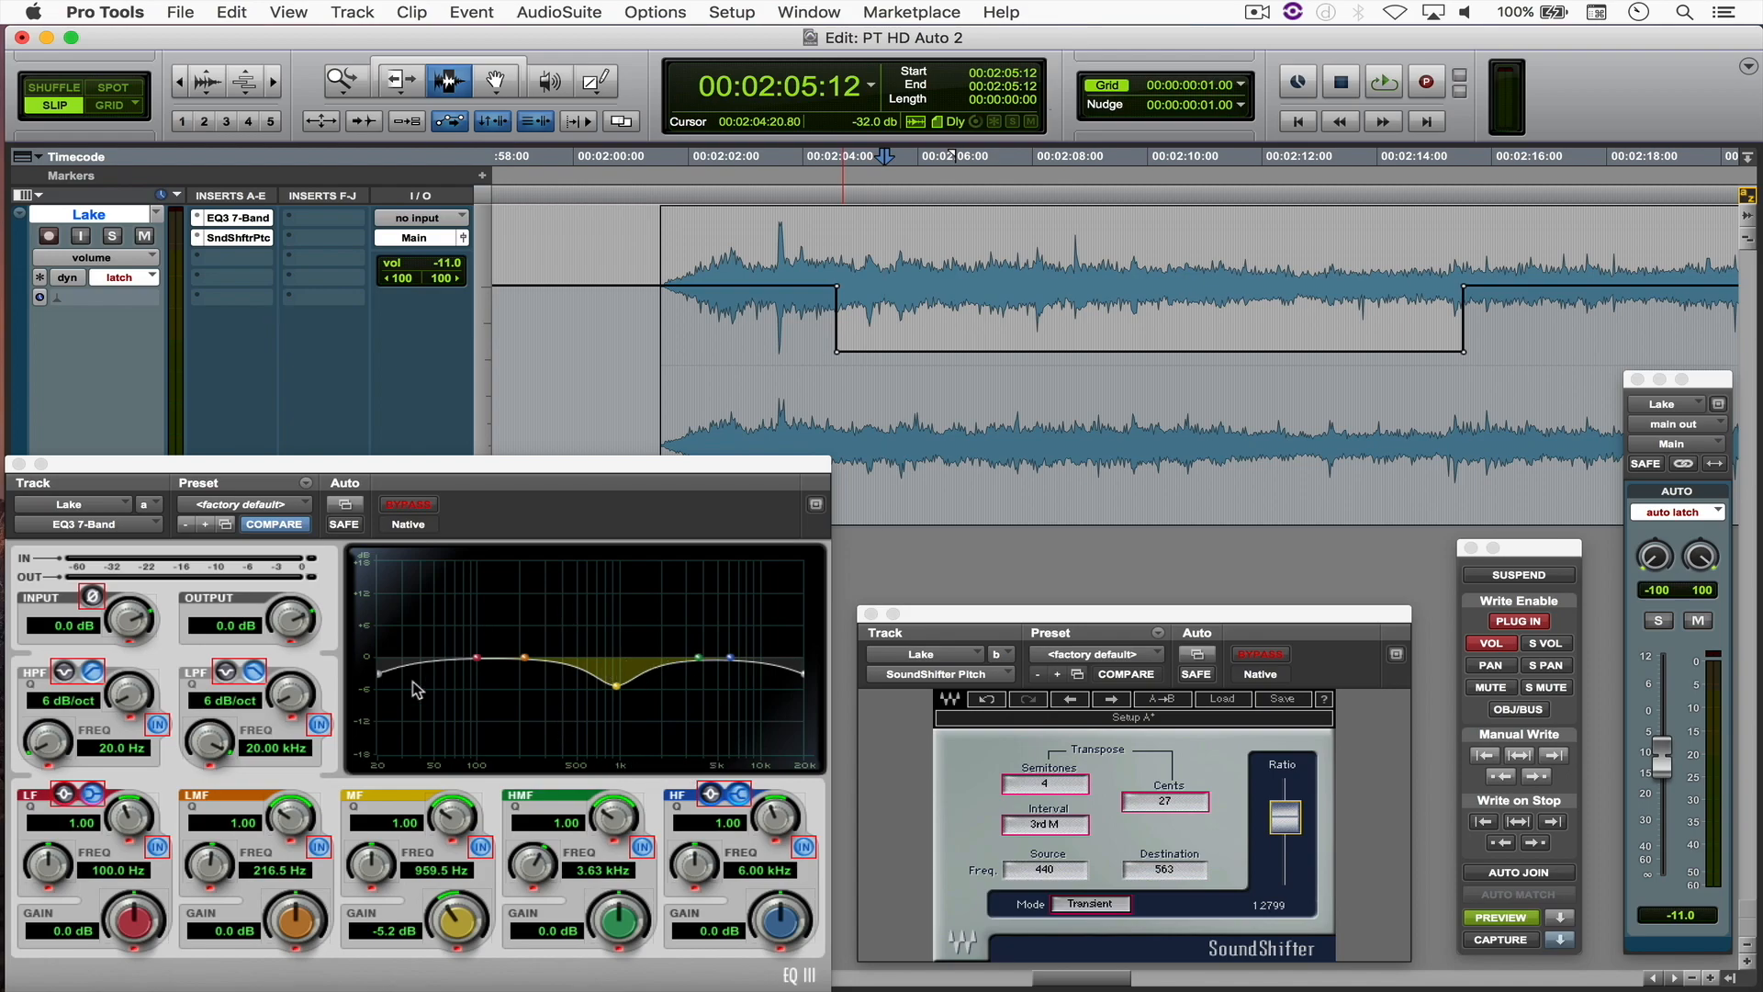
Play from 02:15:24 and preview a -9.4 dB mid-band cut at 2.08 kHz, pitch -4 semitones -85 cents, and volume -13.1.
scroll(1042, 461, "right", 5)
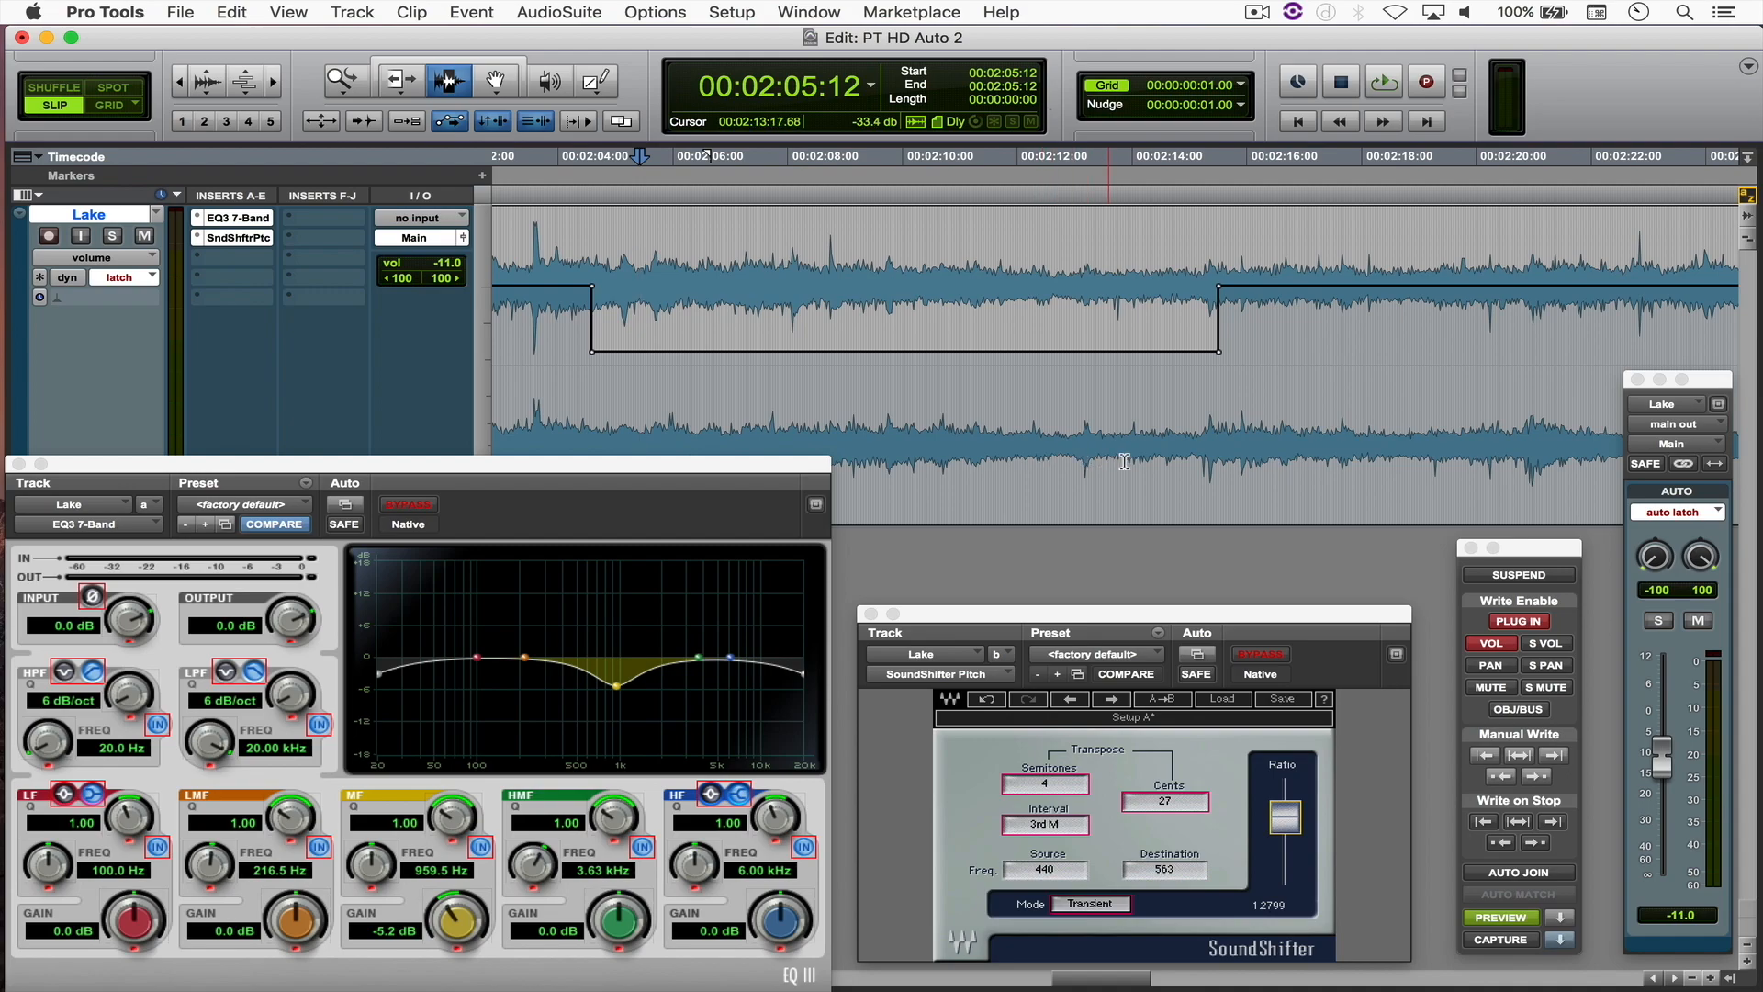
scroll(1014, 419, "right", 4)
scroll(1014, 420, "right", 8)
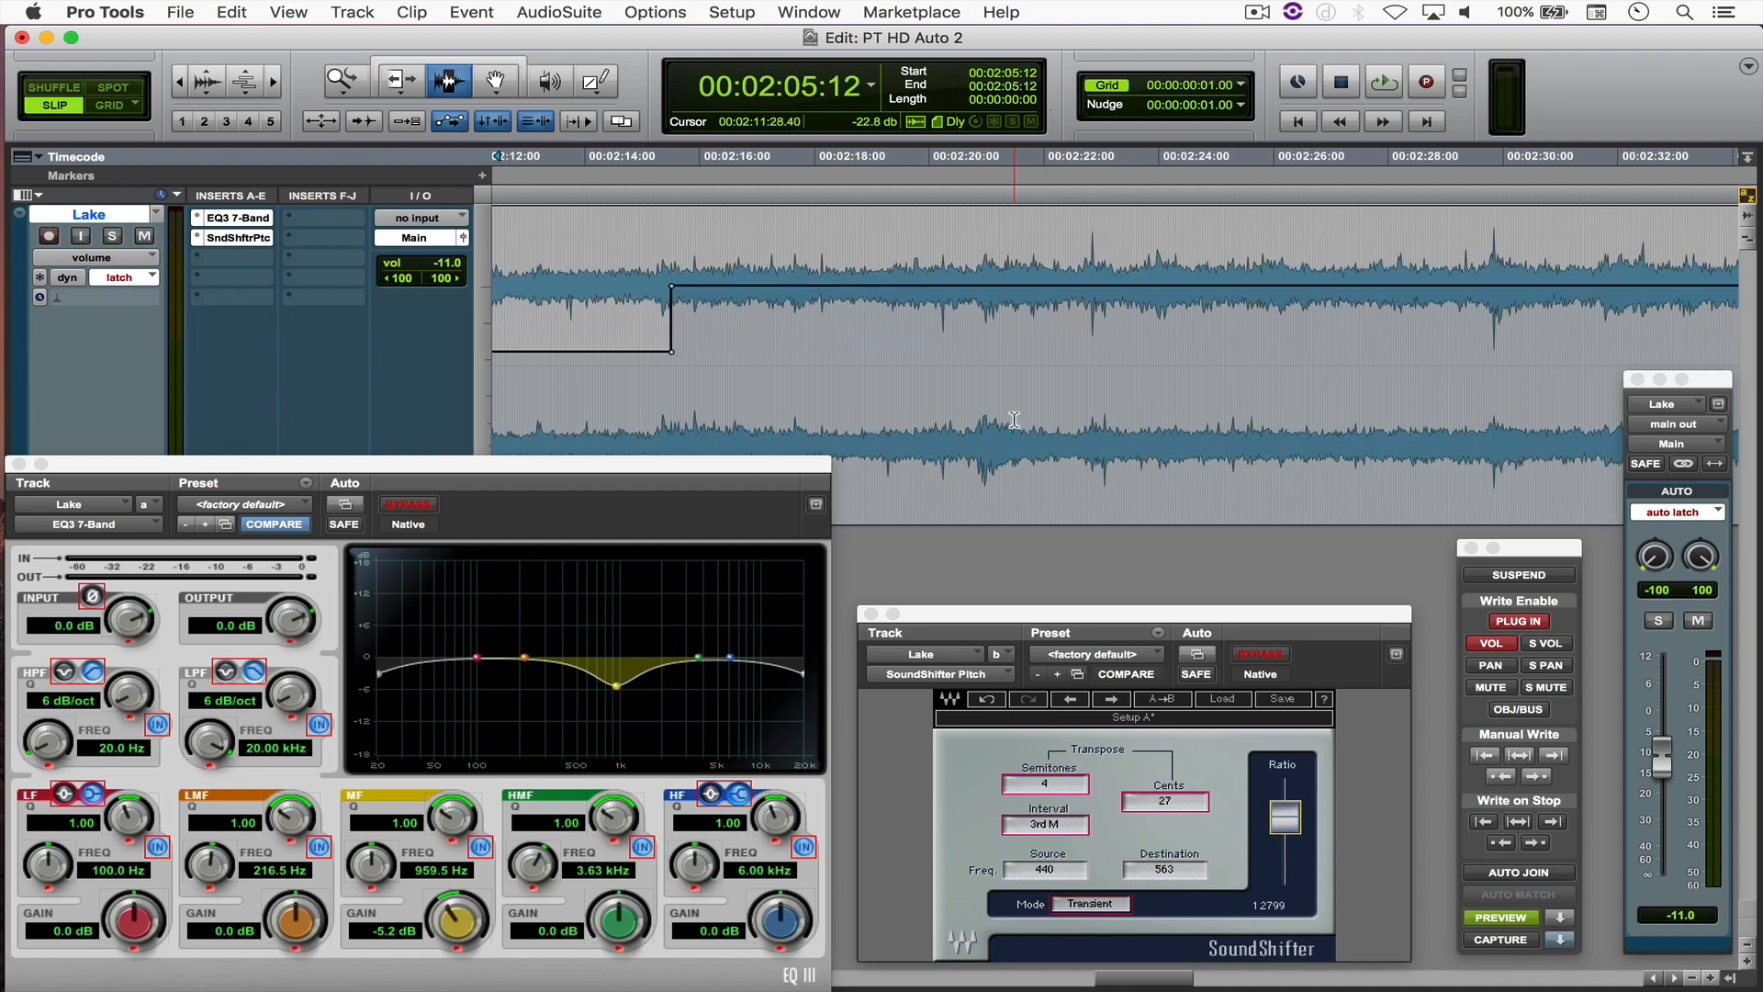
left_click(578, 323)
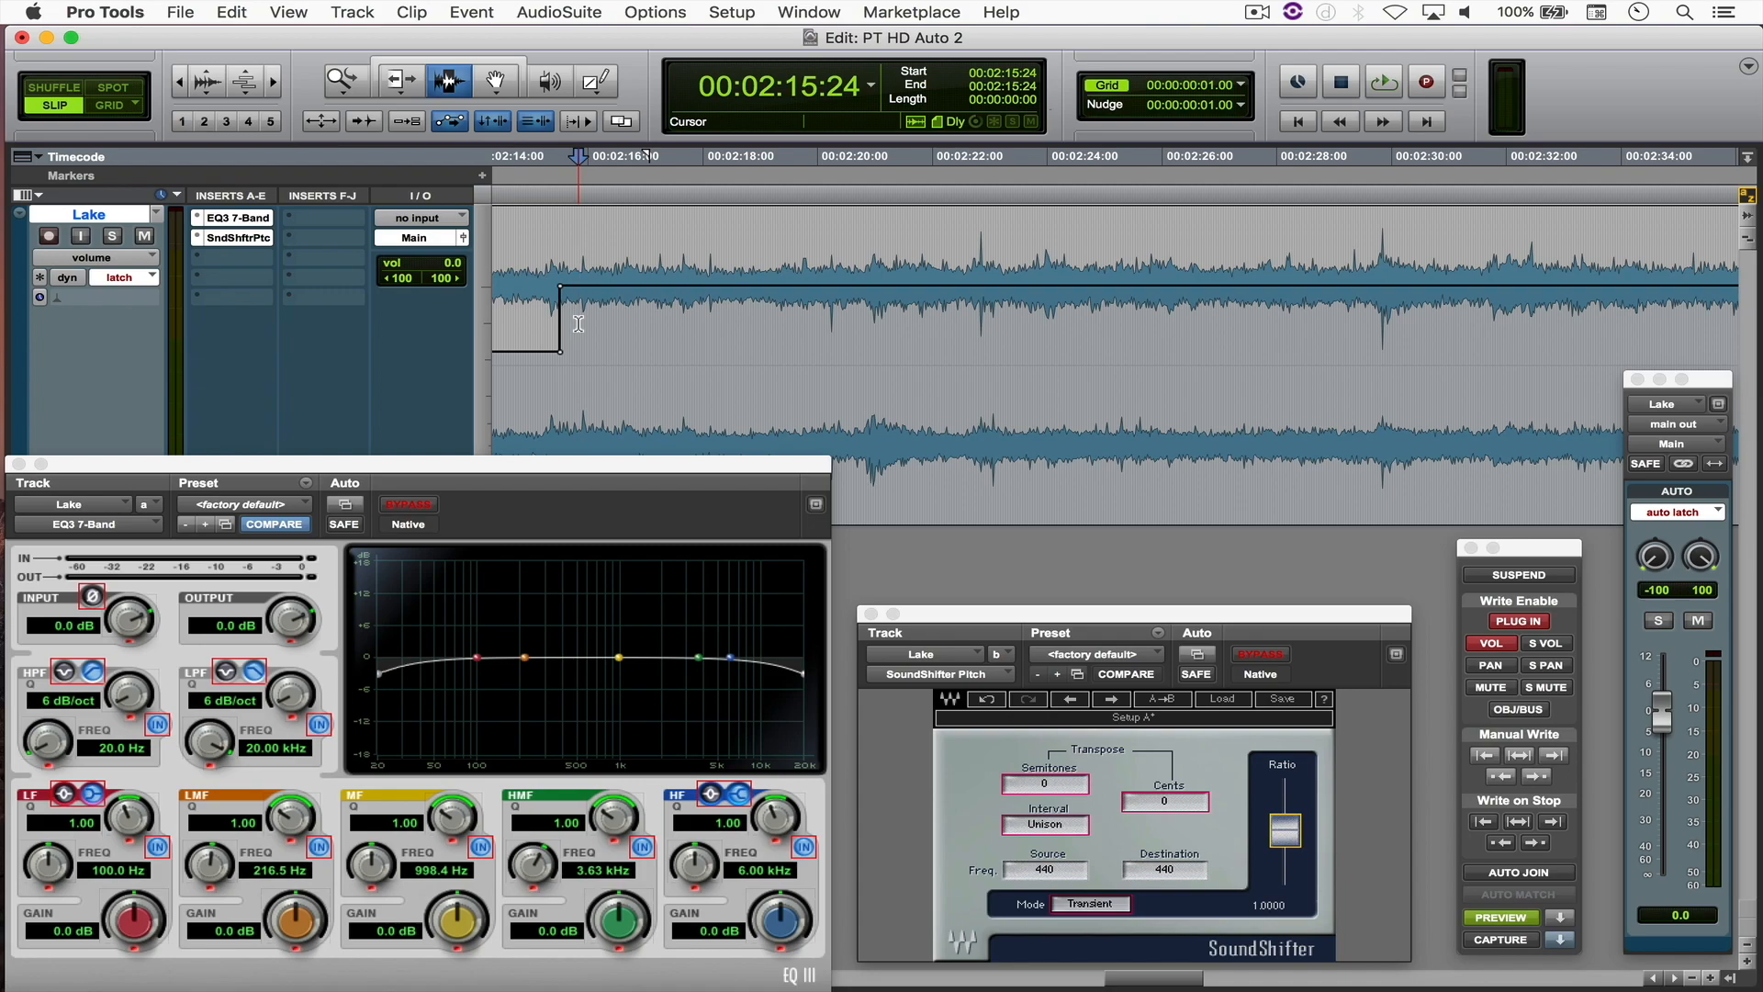
key("space")
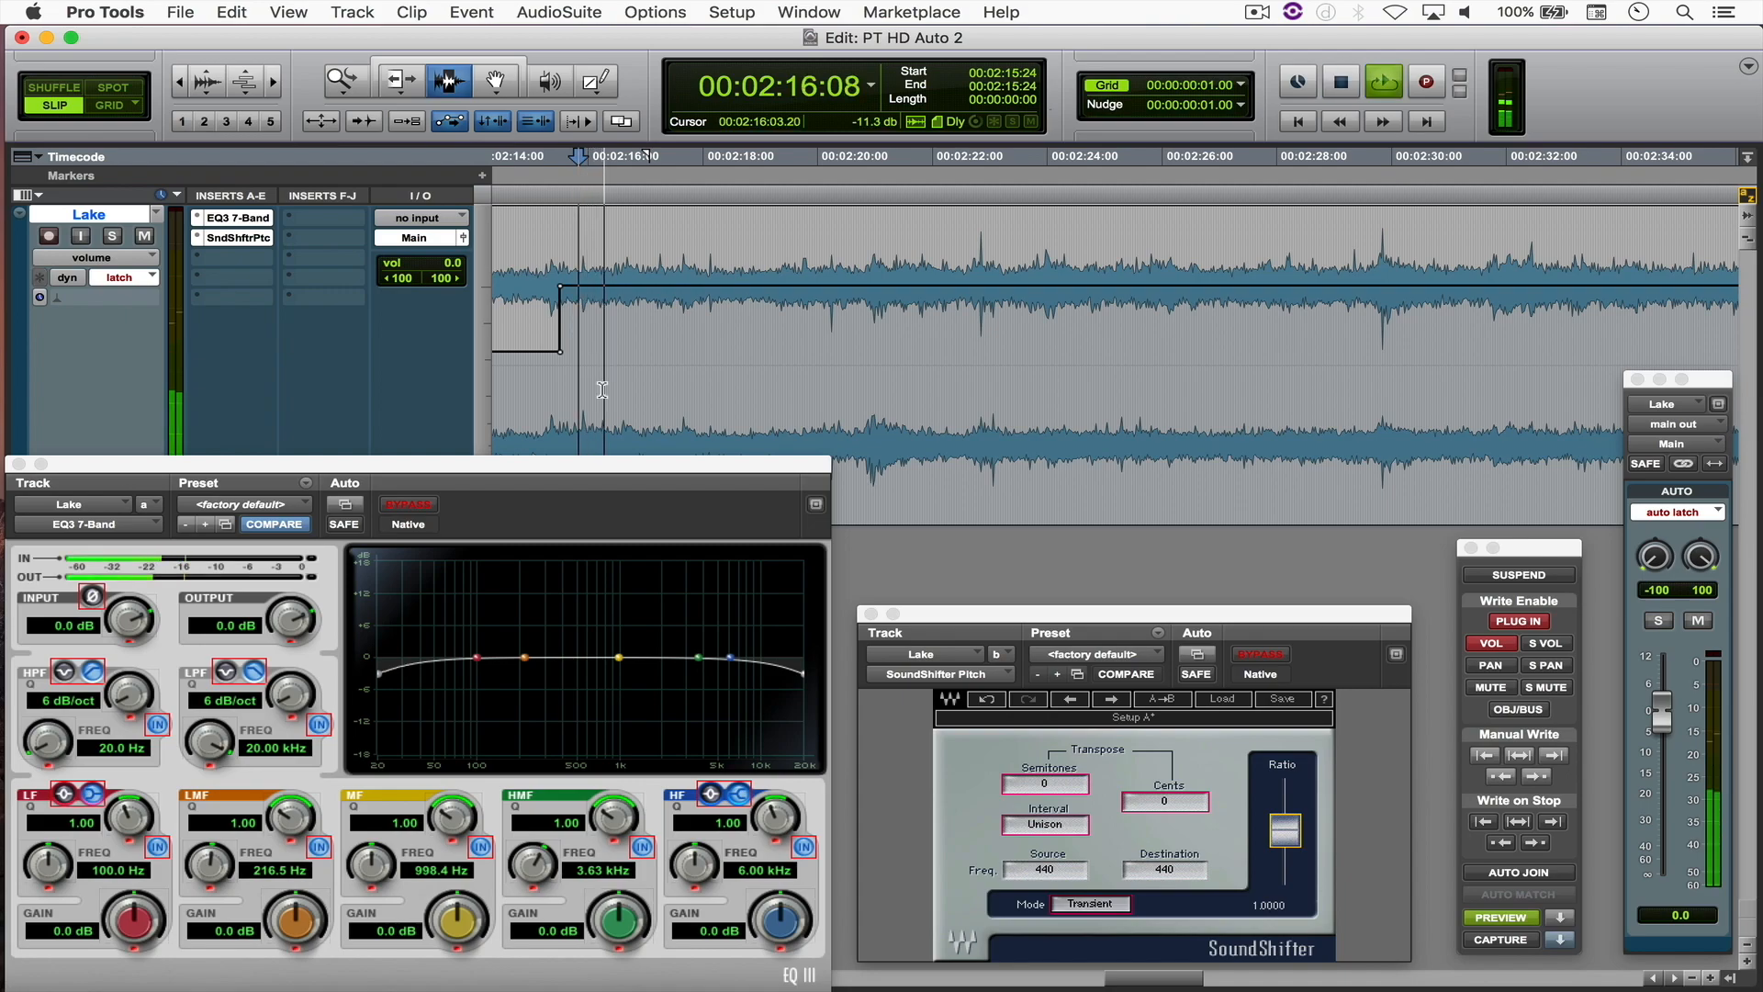
left_click_drag(620, 658, 664, 707)
left_click_drag(1285, 831, 1284, 845)
left_click_drag(1662, 712, 1669, 776)
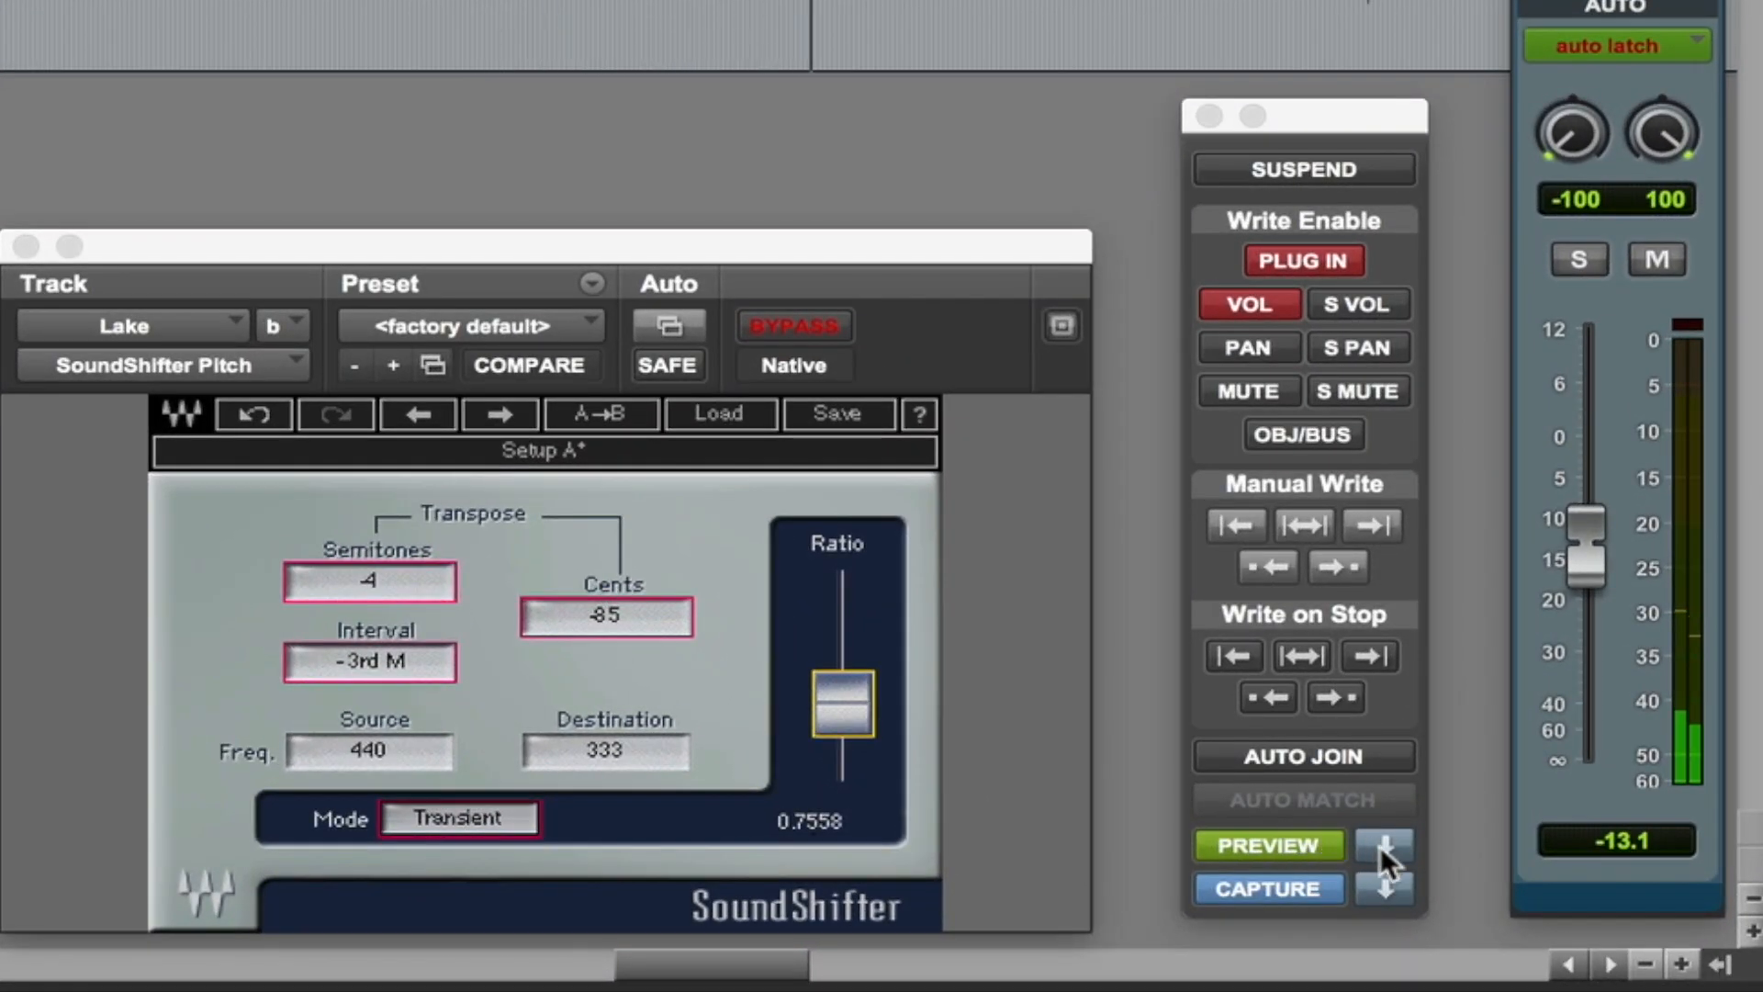
Punch the previewed settings into the automation around 02:44, stop playback, and compare settings inside and before the written section.
left_click(1381, 846)
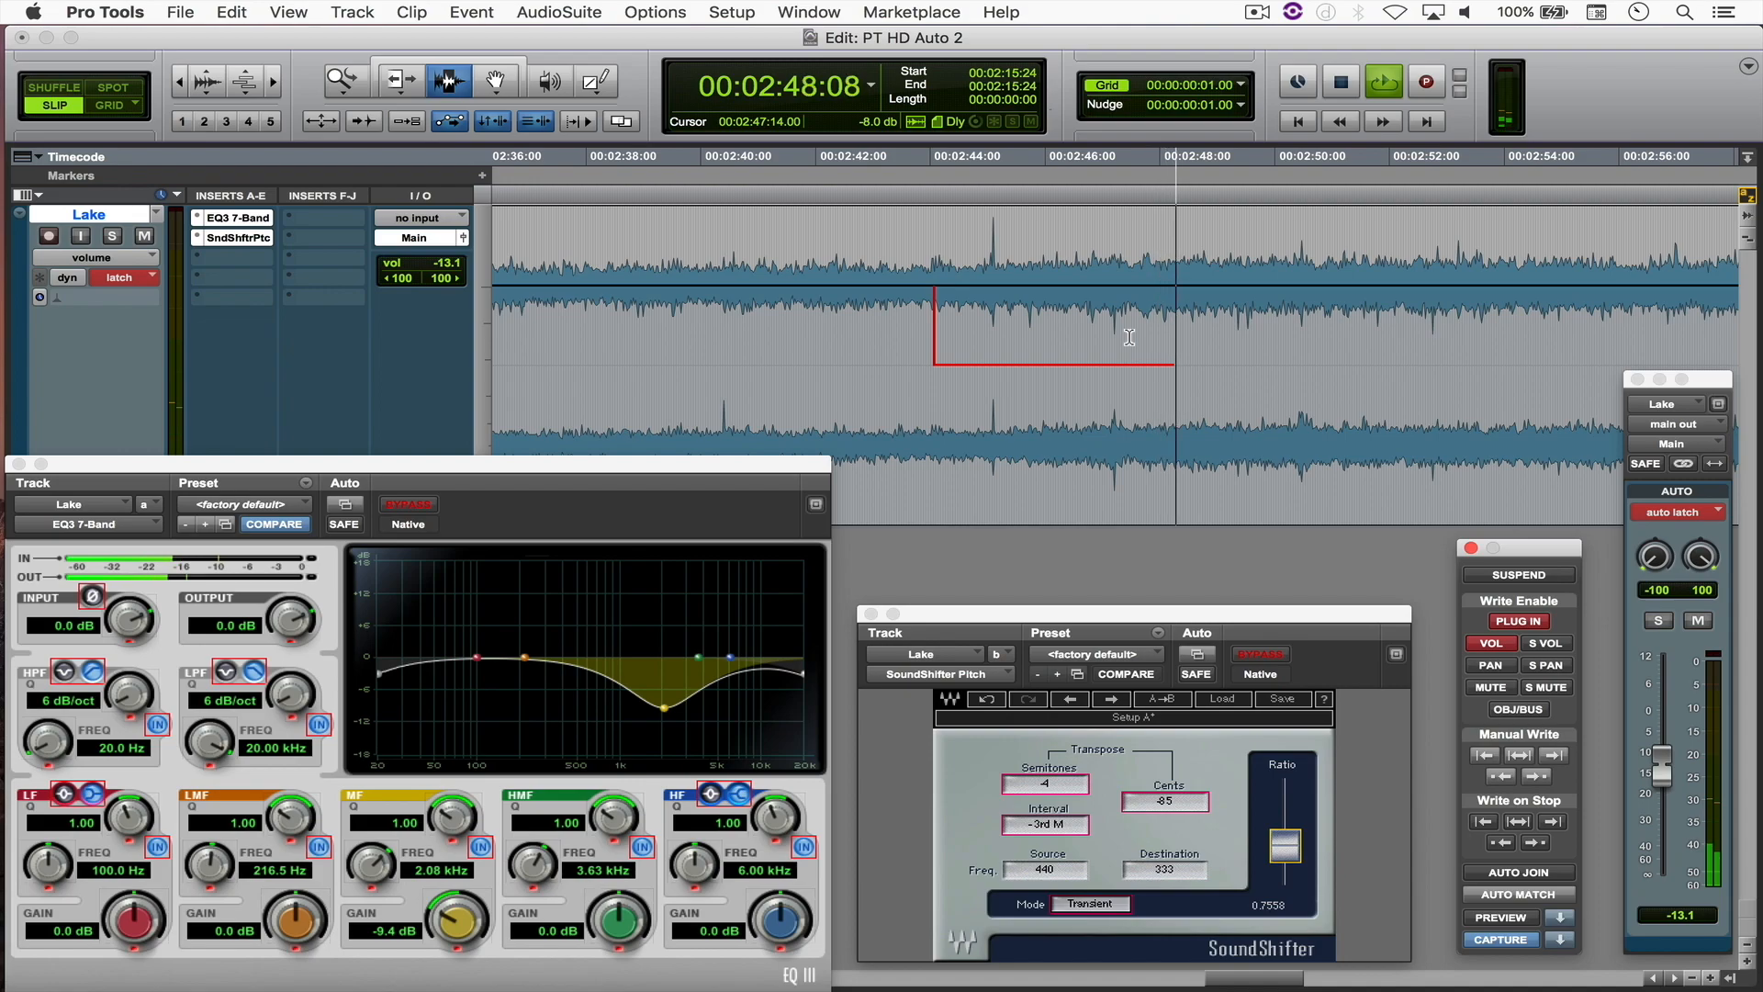
key("space")
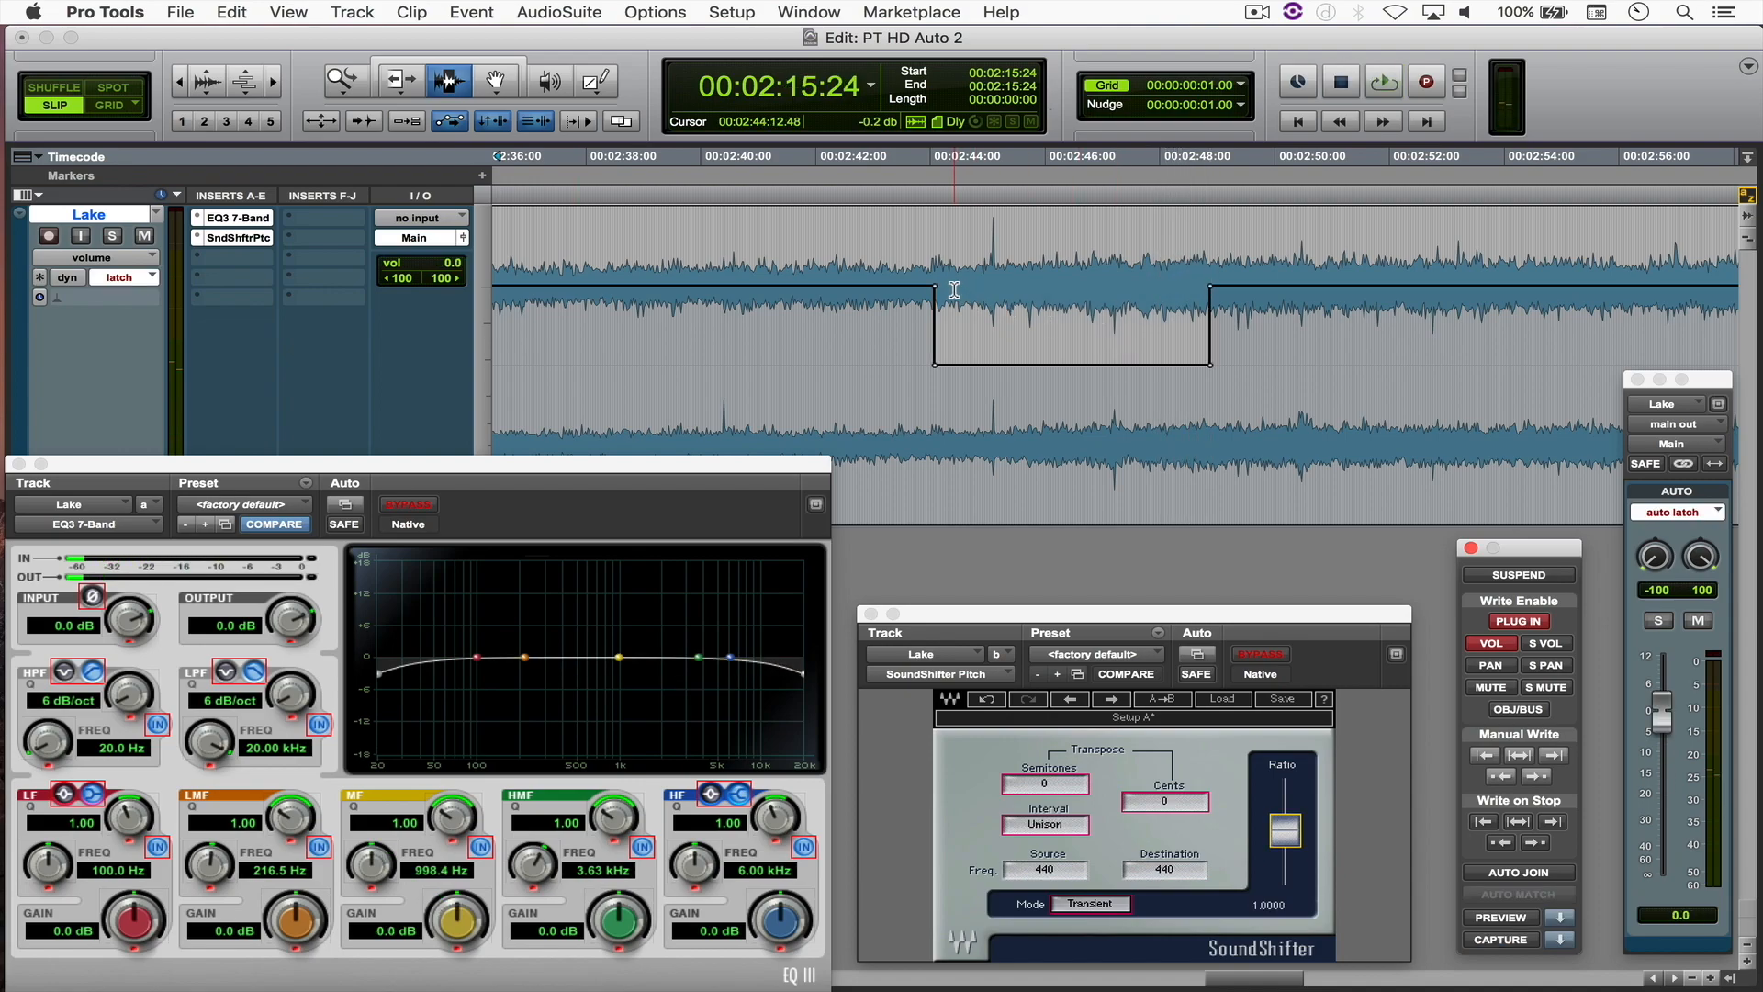
left_click(954, 290)
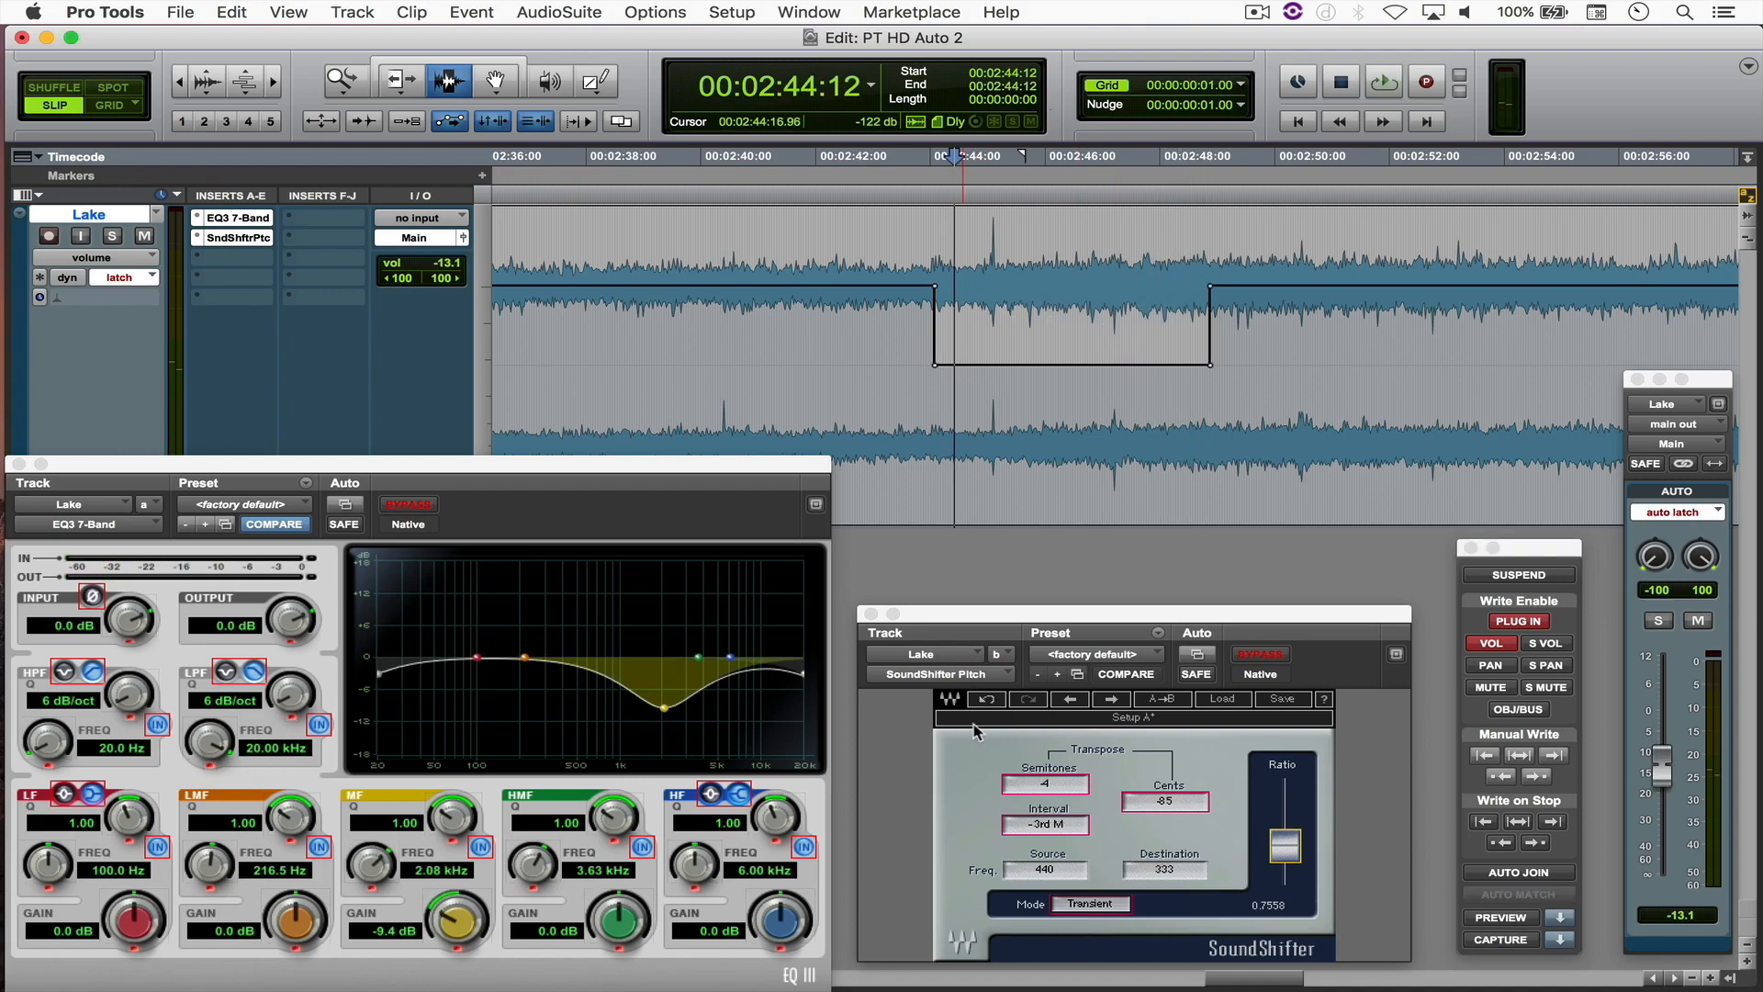
left_click(903, 252)
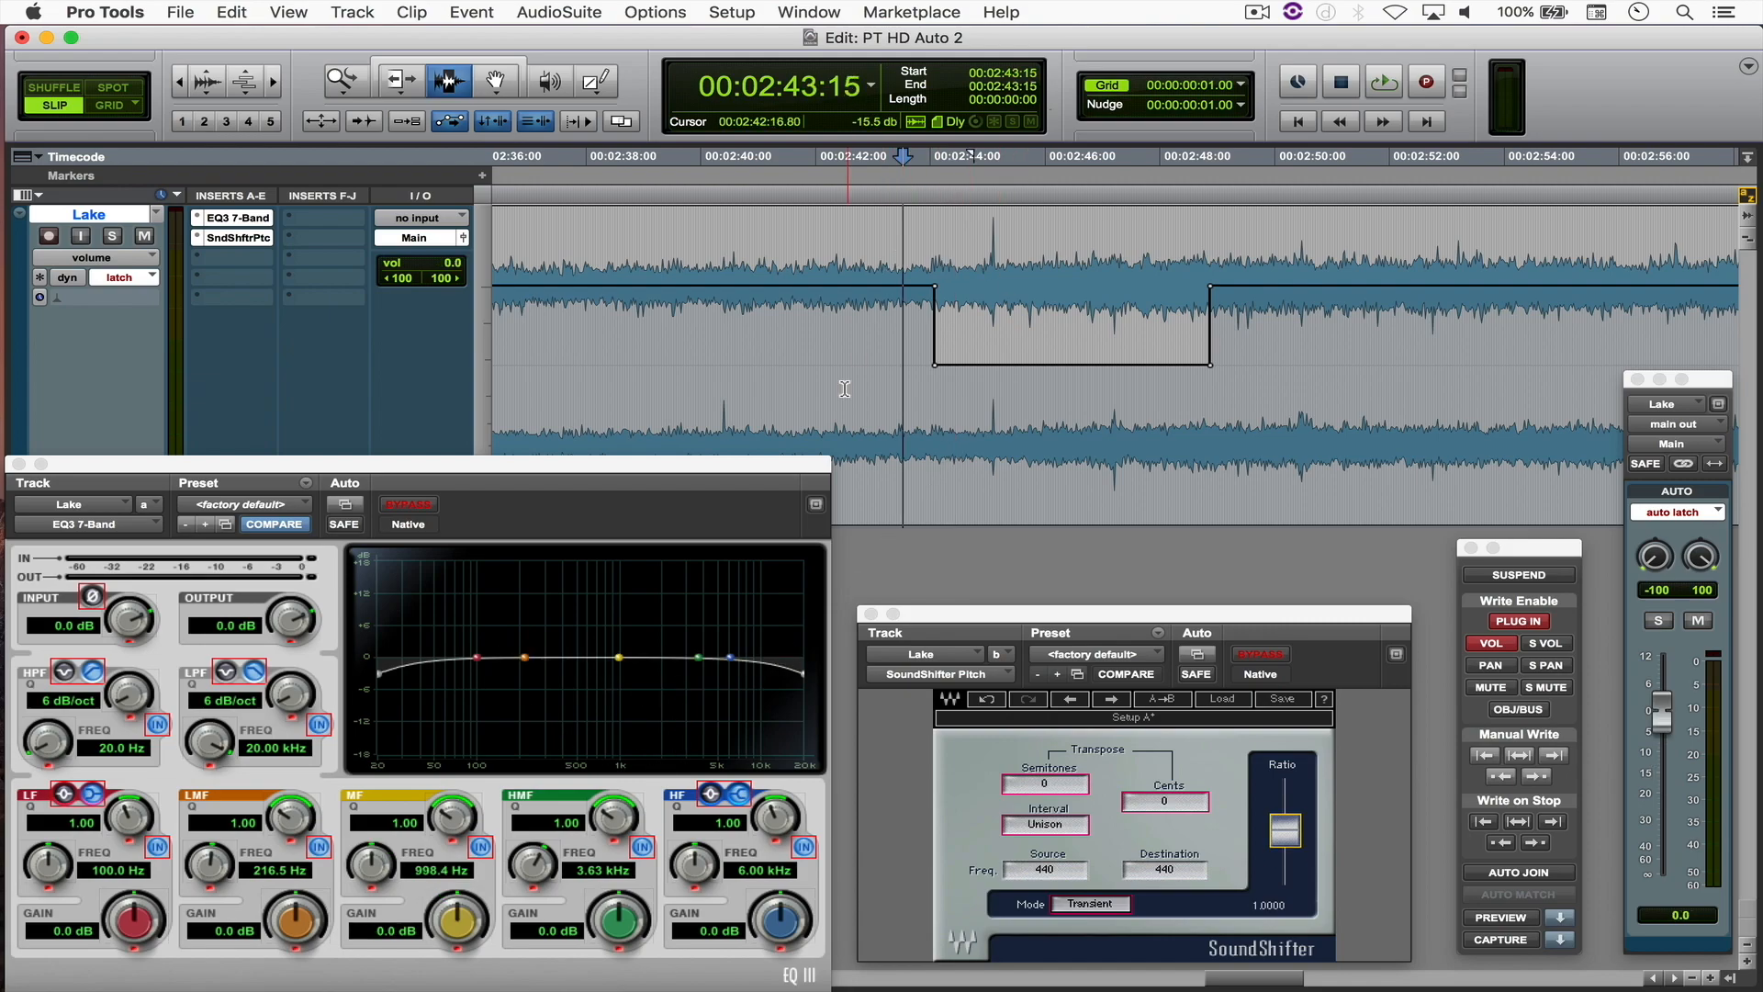
Play from 02:49:16 and write volume -17.2, pitch 3 semitones 67 cents, and a 7.7 dB high-mid boost as live automation.
scroll(846, 352, "right", 5)
scroll(843, 354, "right", 1)
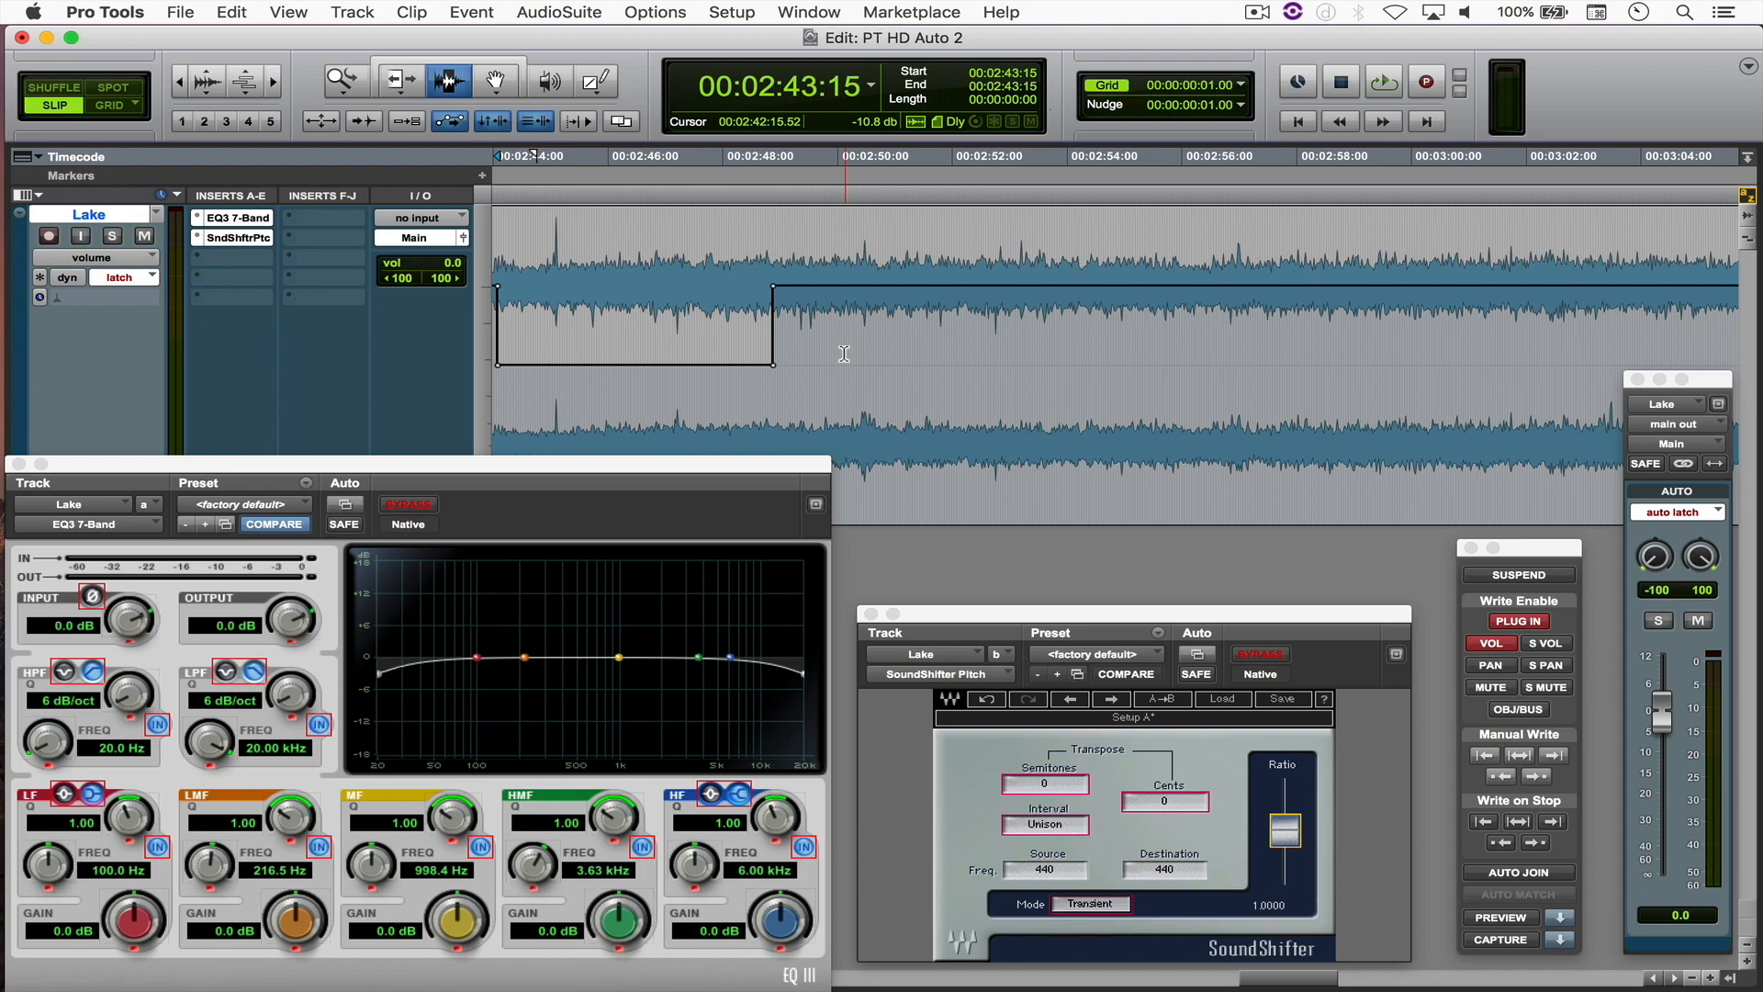
scroll(843, 353, "right", 3)
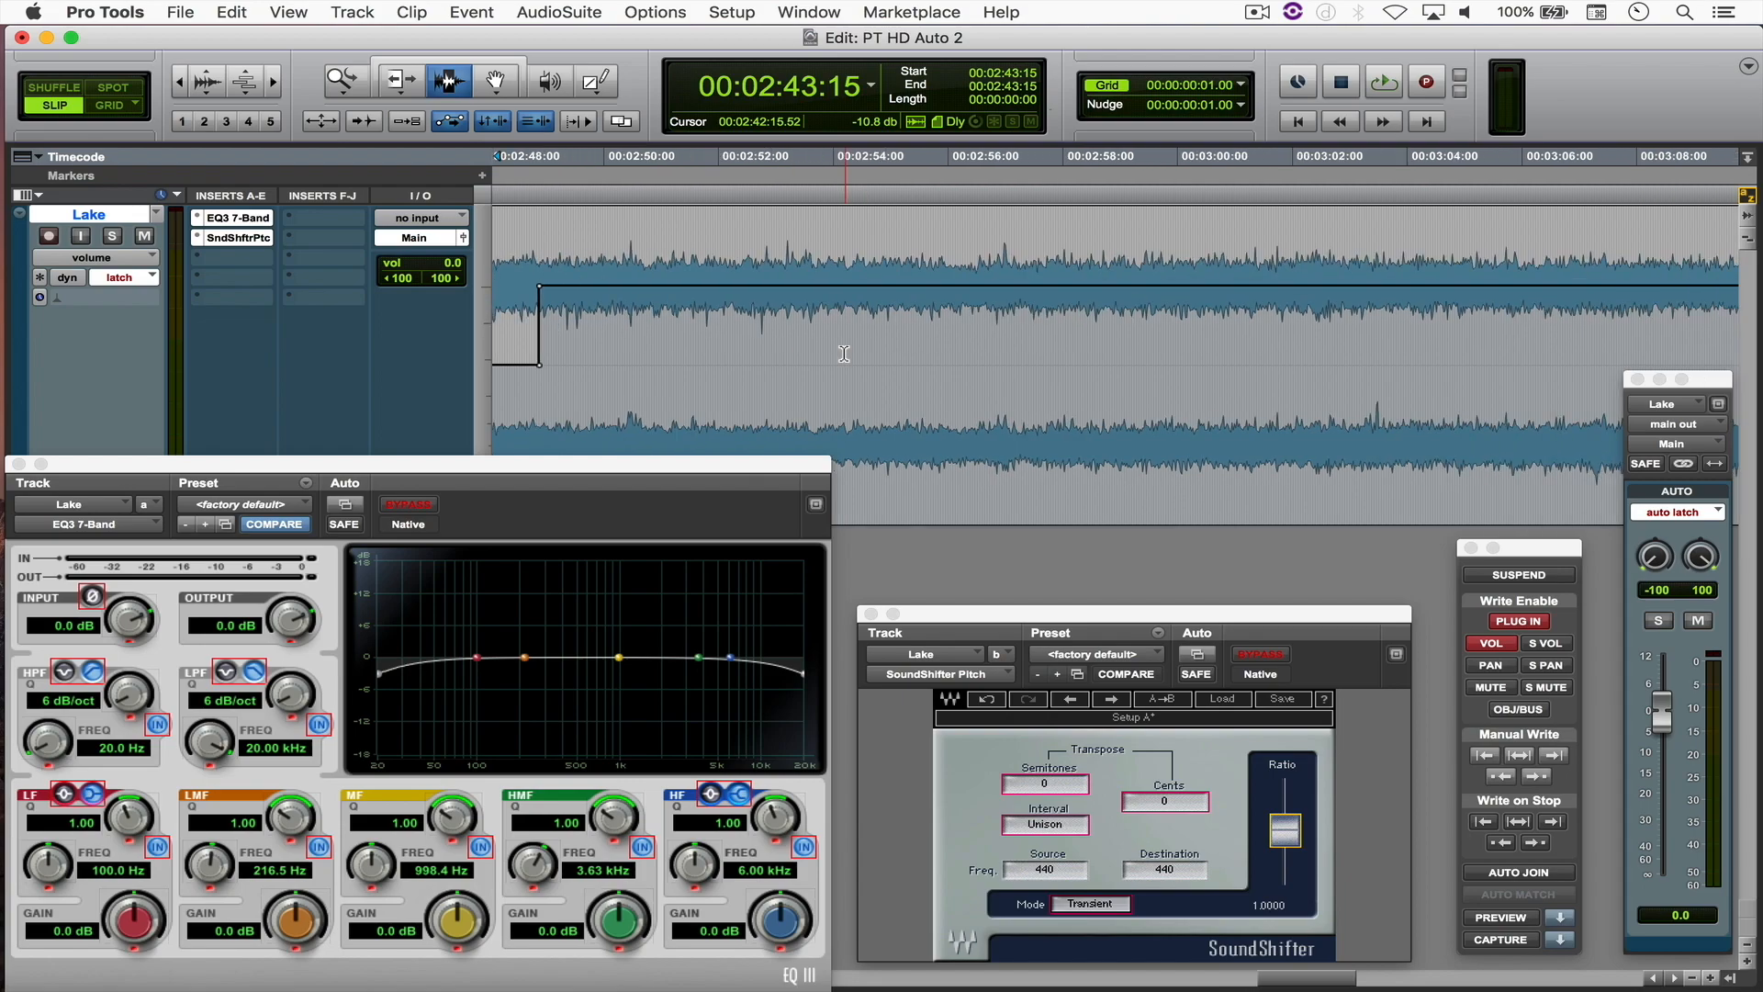
left_click(579, 315)
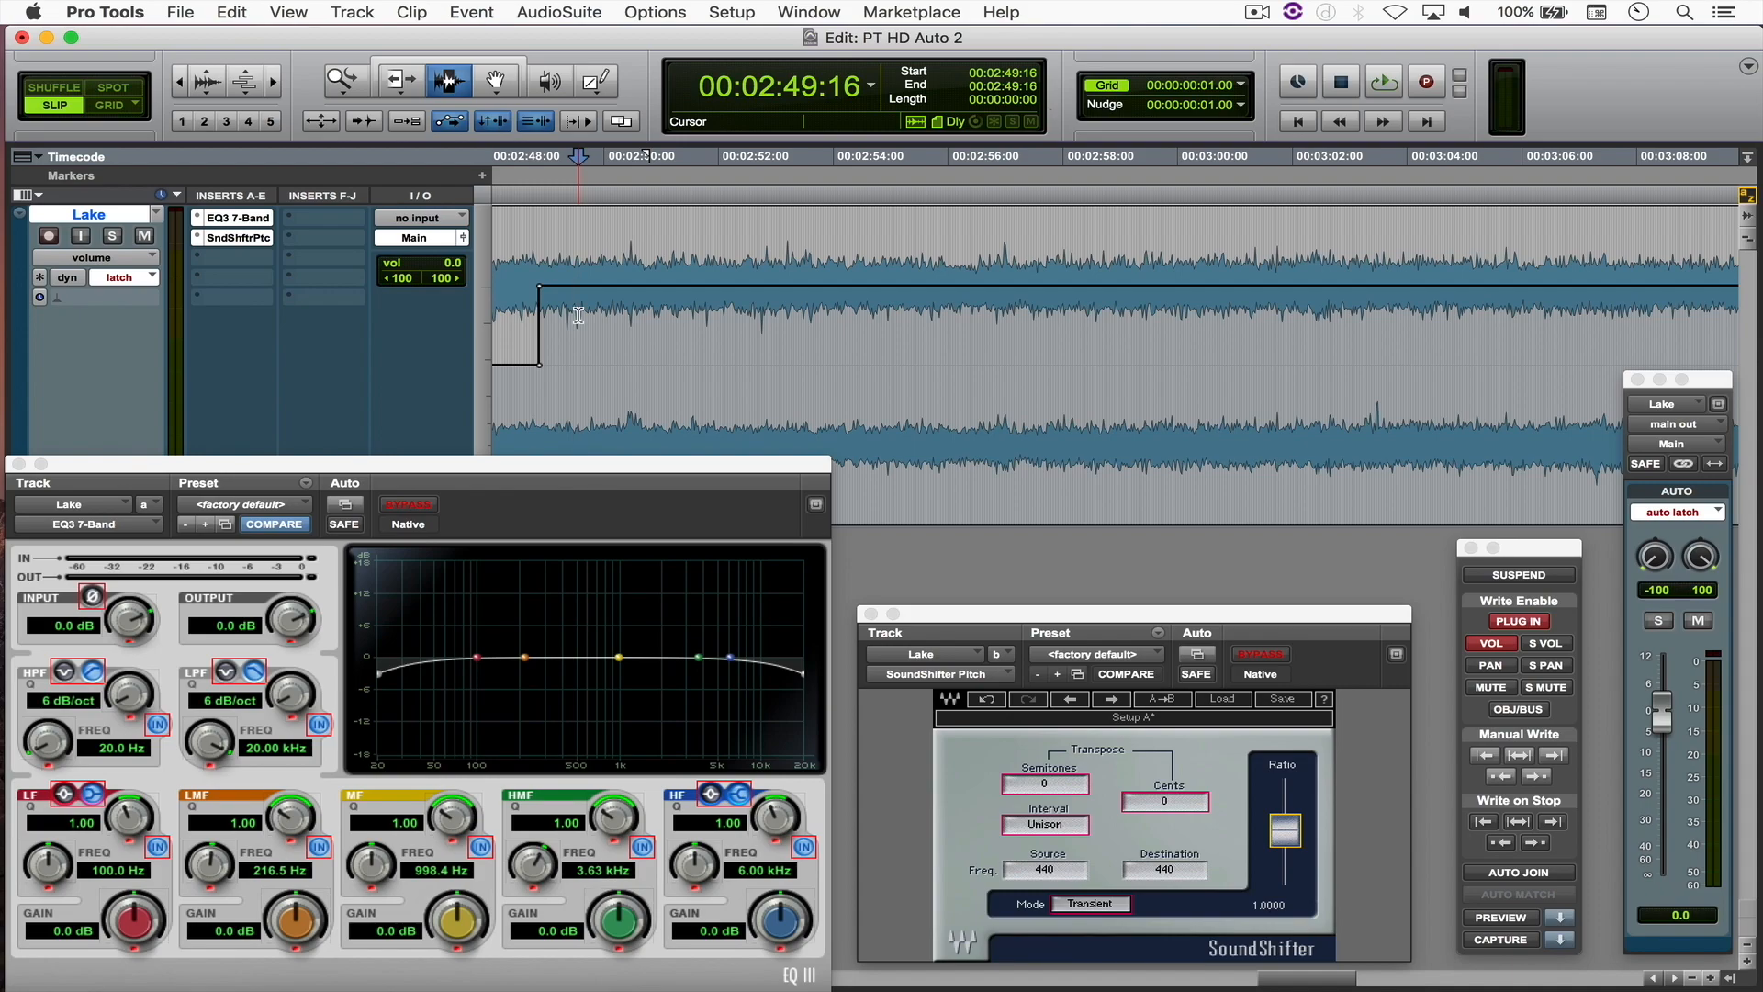
key("space")
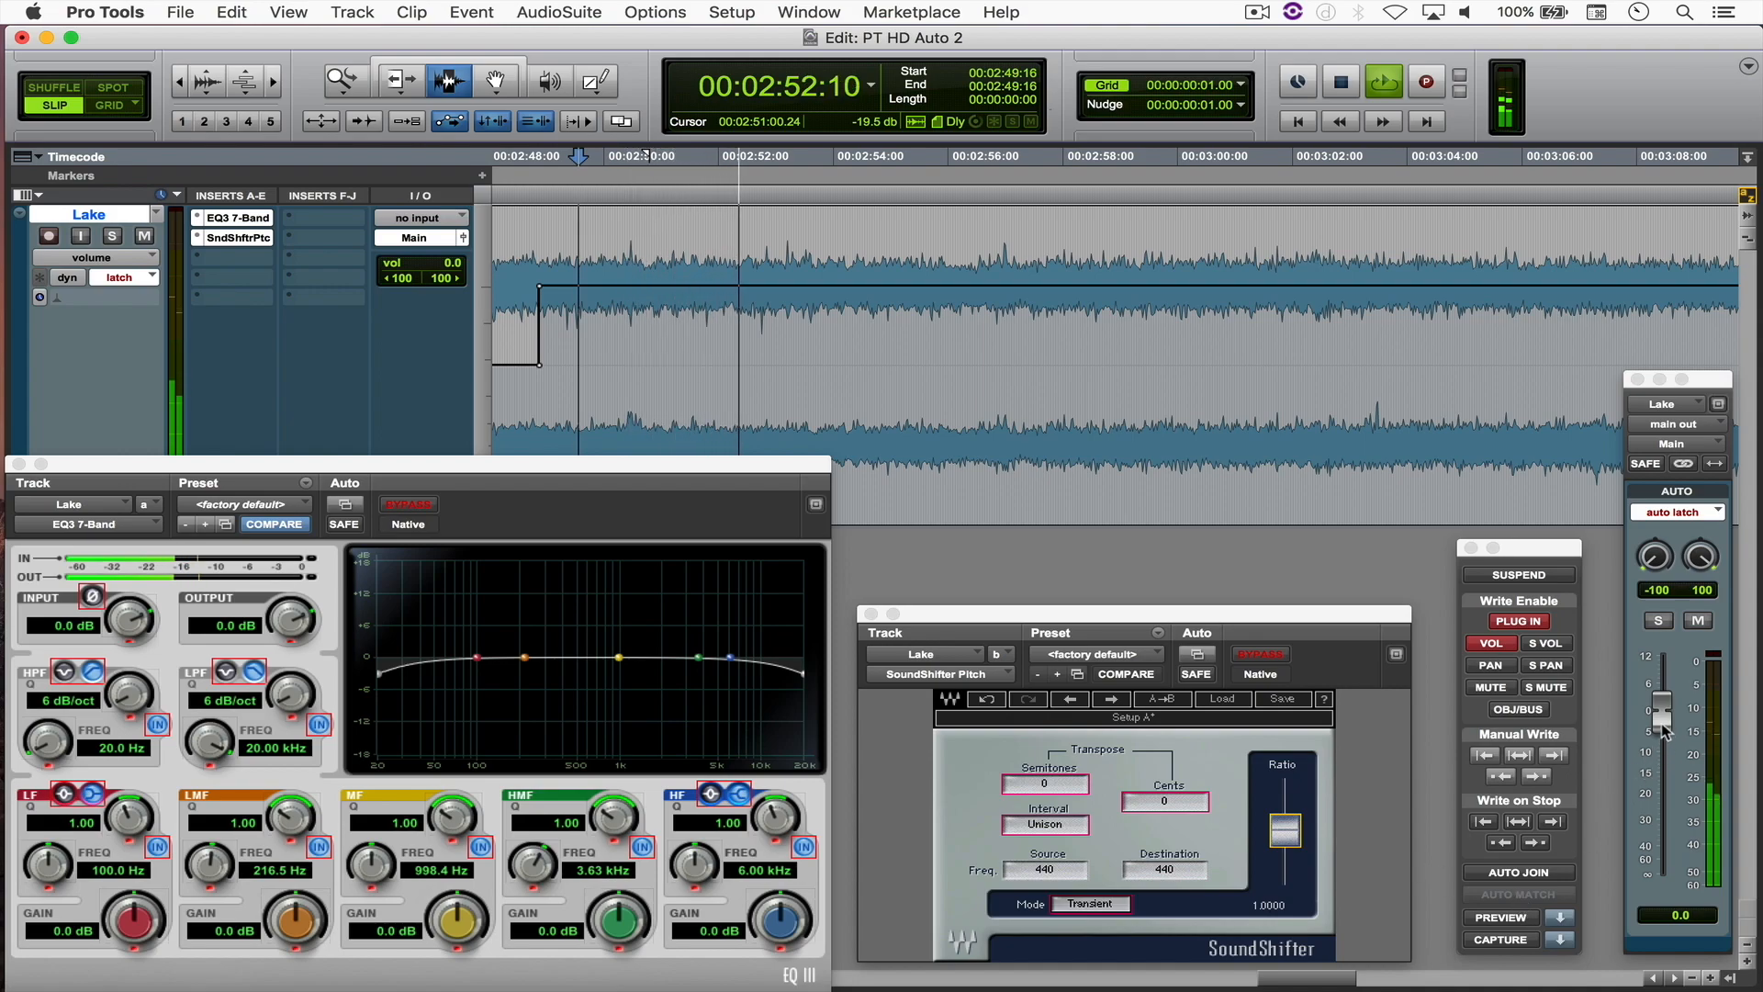
left_click_drag(1660, 701, 1663, 793)
left_click_drag(1285, 830, 1285, 818)
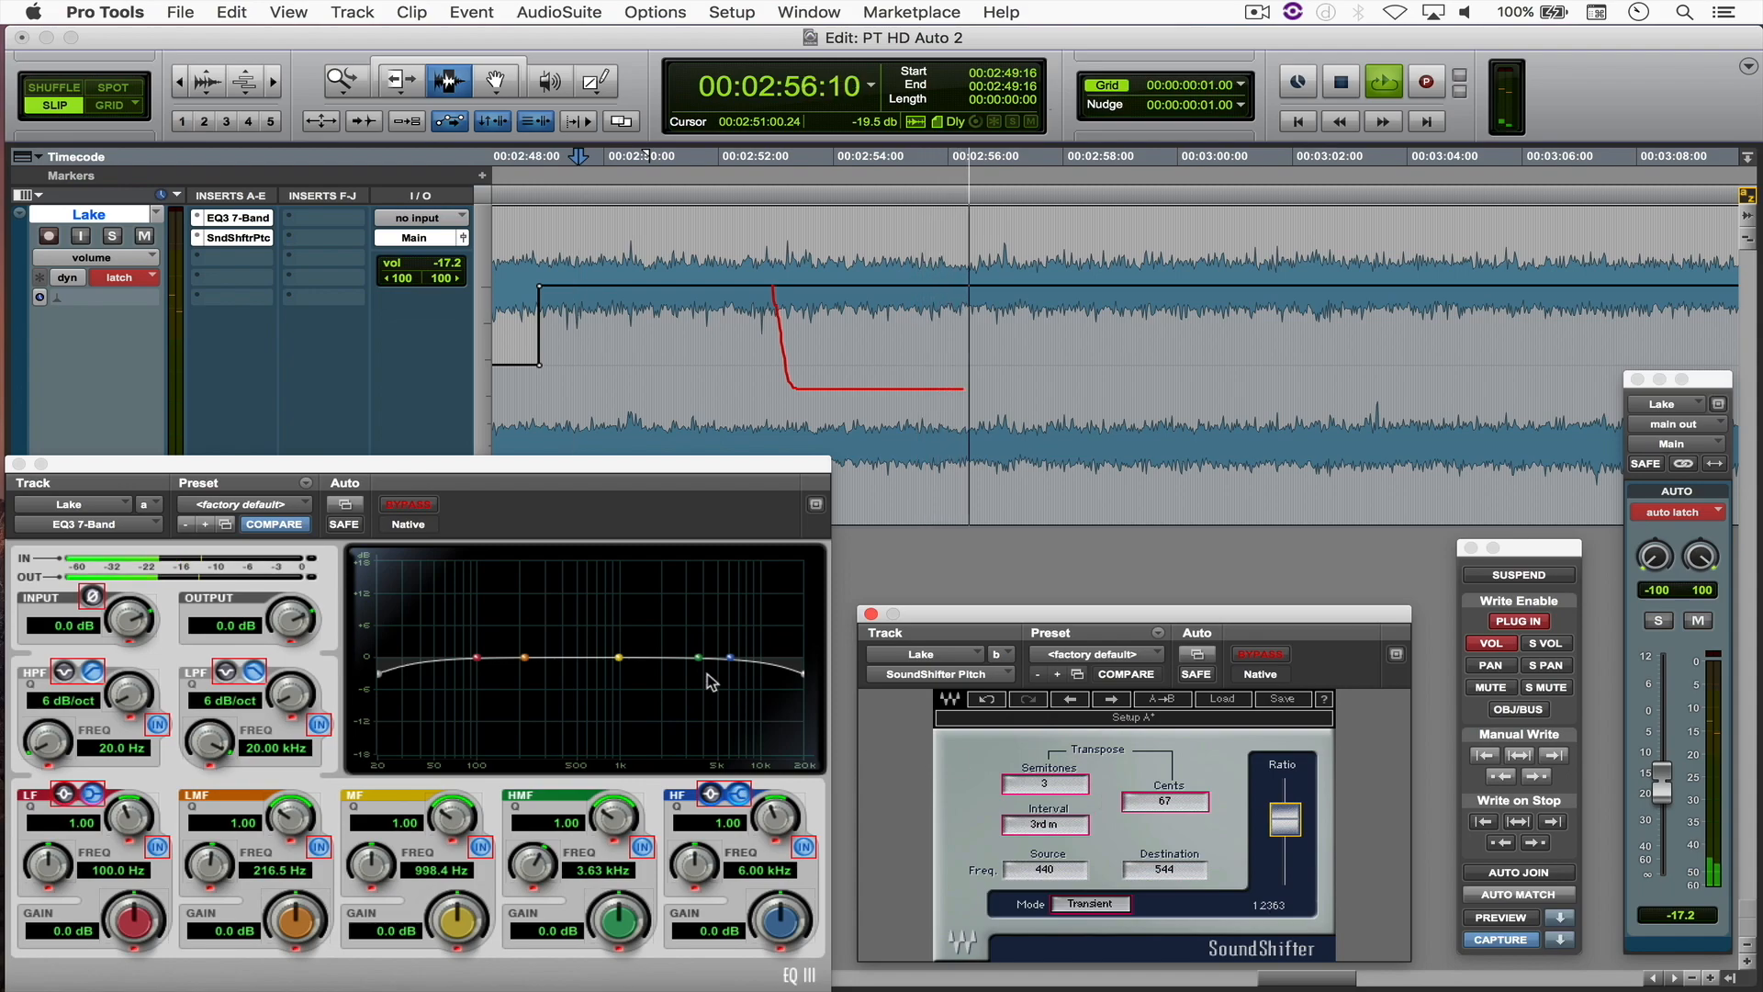
left_click_drag(701, 627, 698, 615)
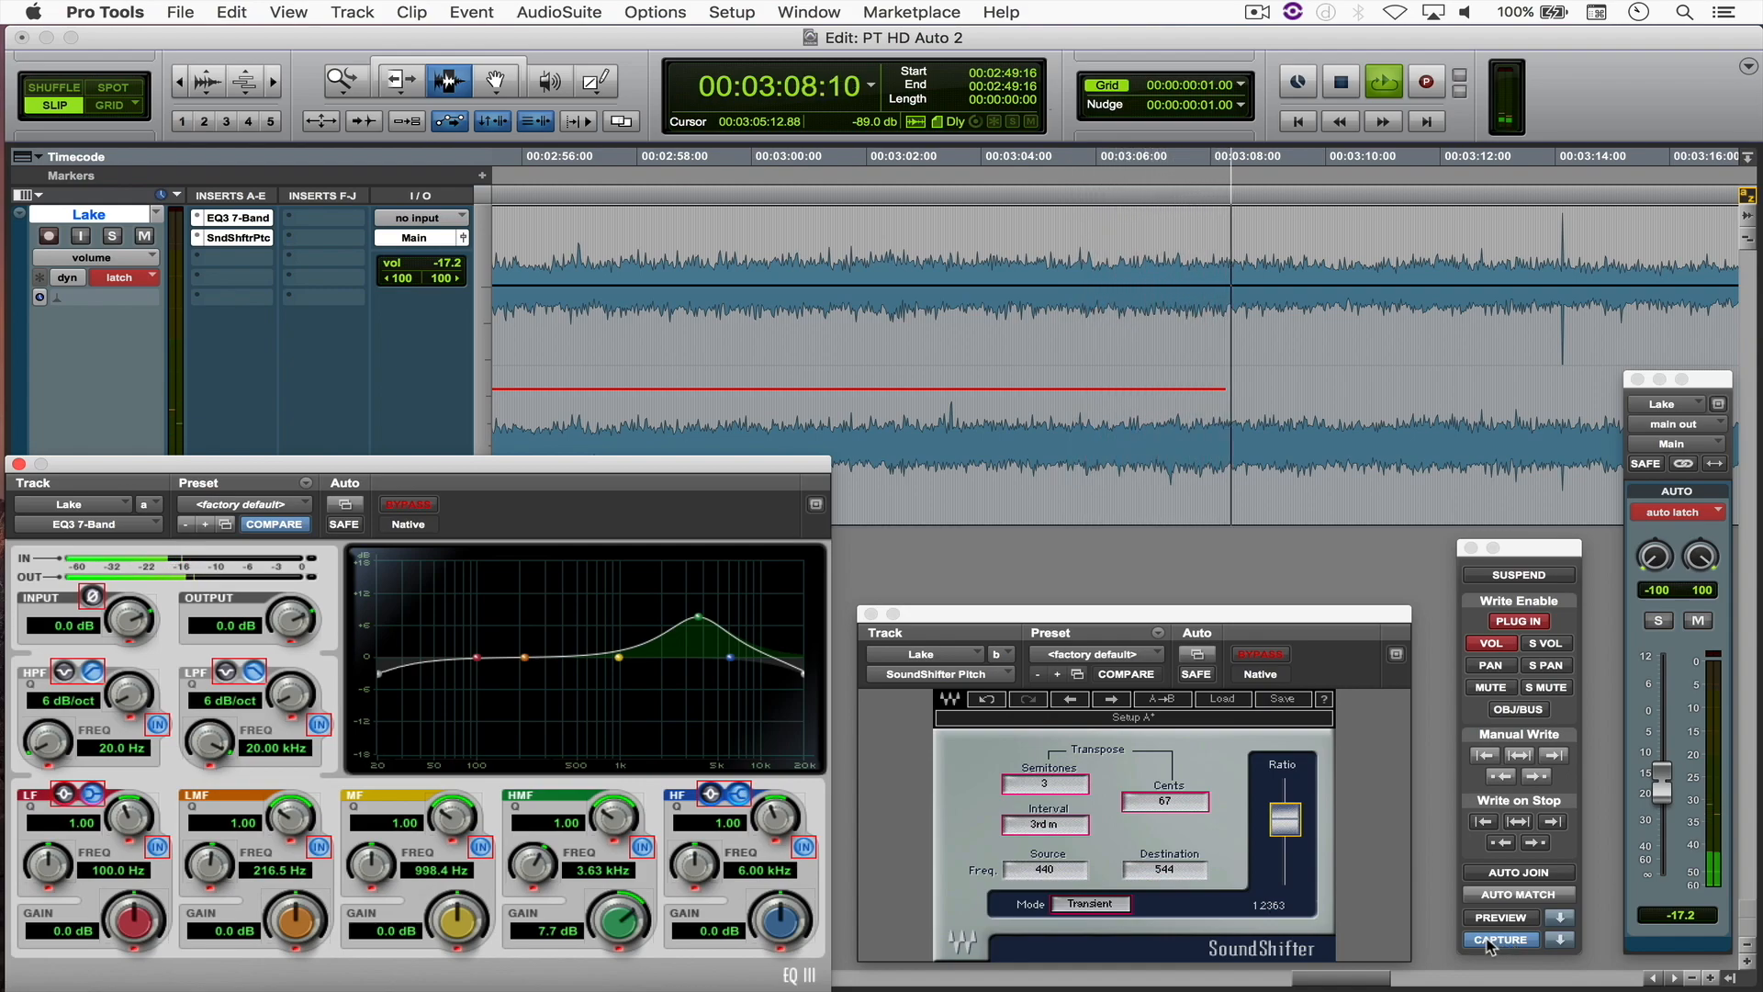
Capture the current automation values, stop the playback pass, and show the whole run of written volume changes.
left_click(1490, 946)
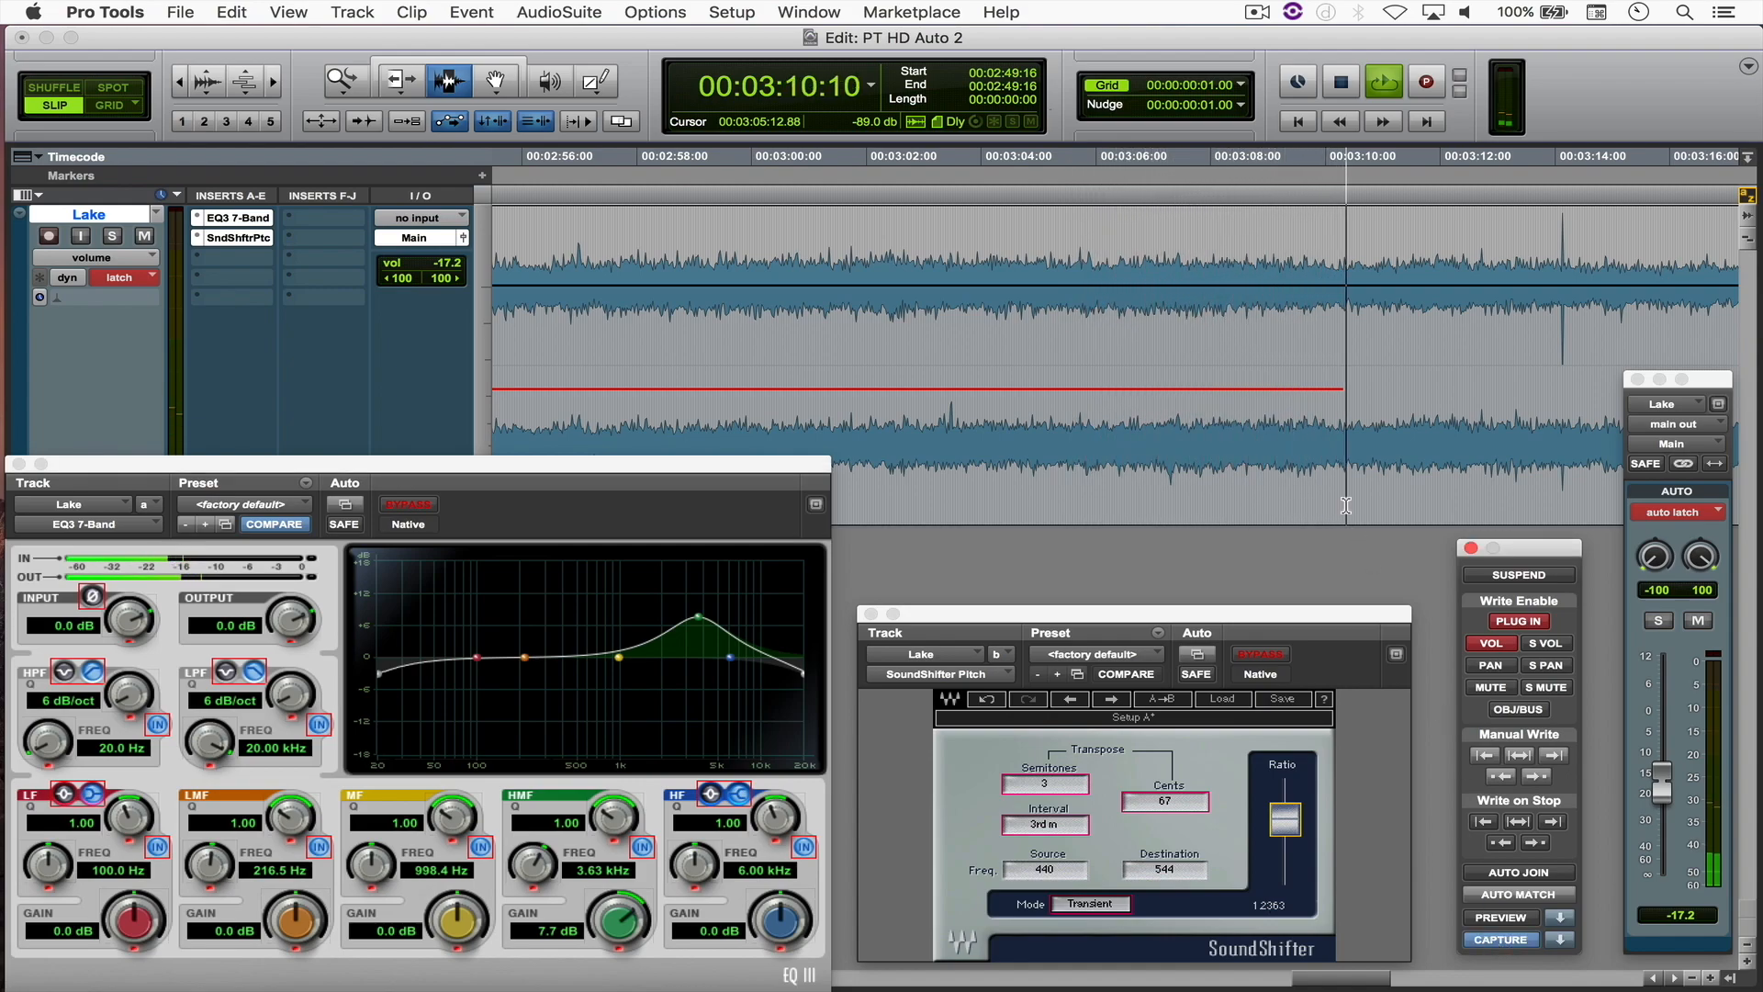
key("space")
key("r")
key("r")
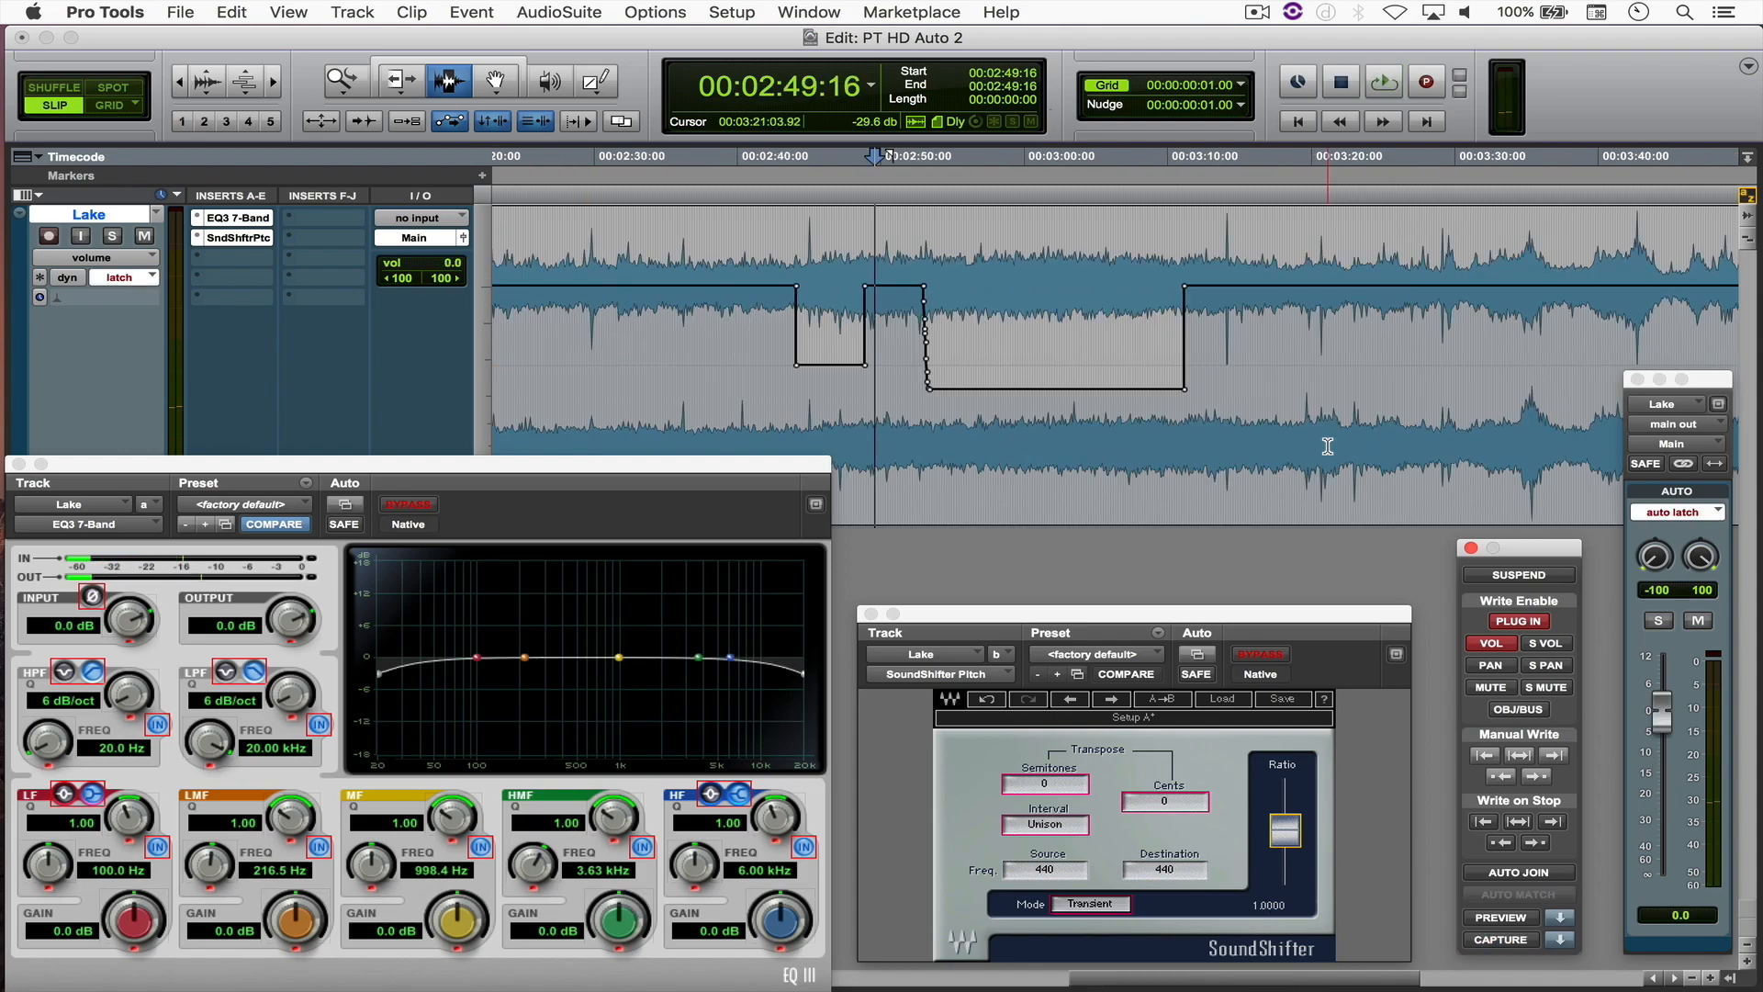
Play from 02:17:21, punch in the captured settings, stop playback, and check the new section at 02:22:02.
scroll(1113, 338, "left", 5)
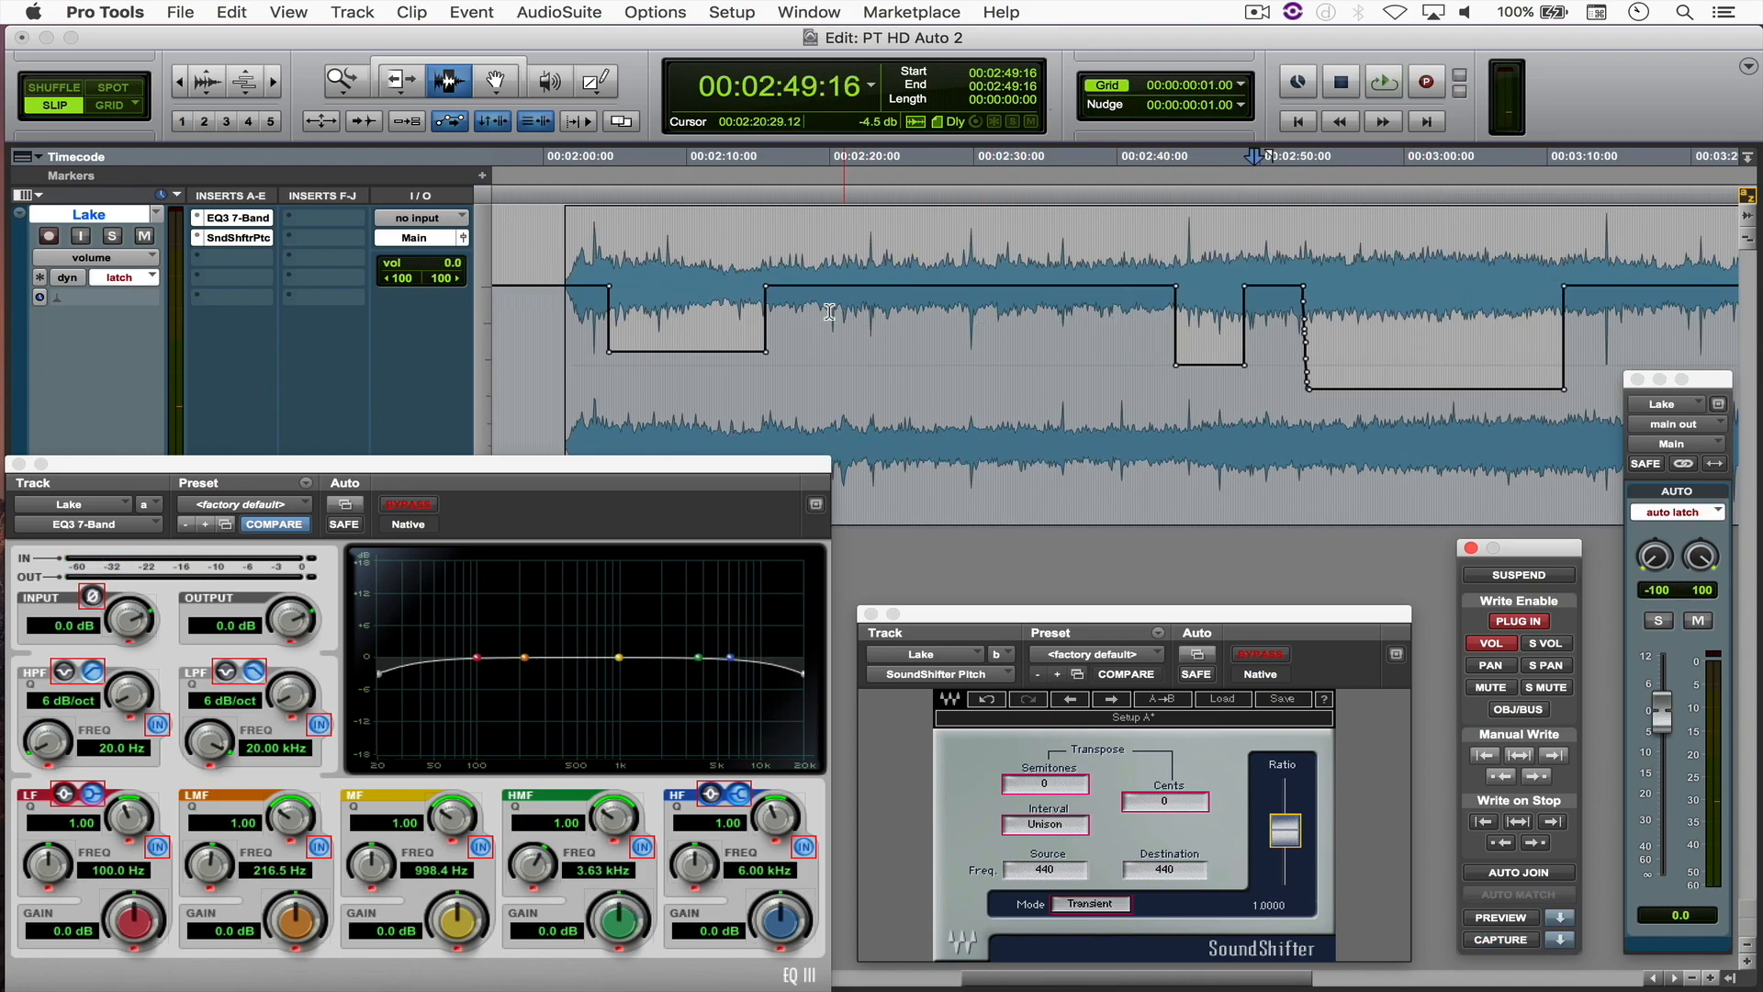
left_click(797, 310)
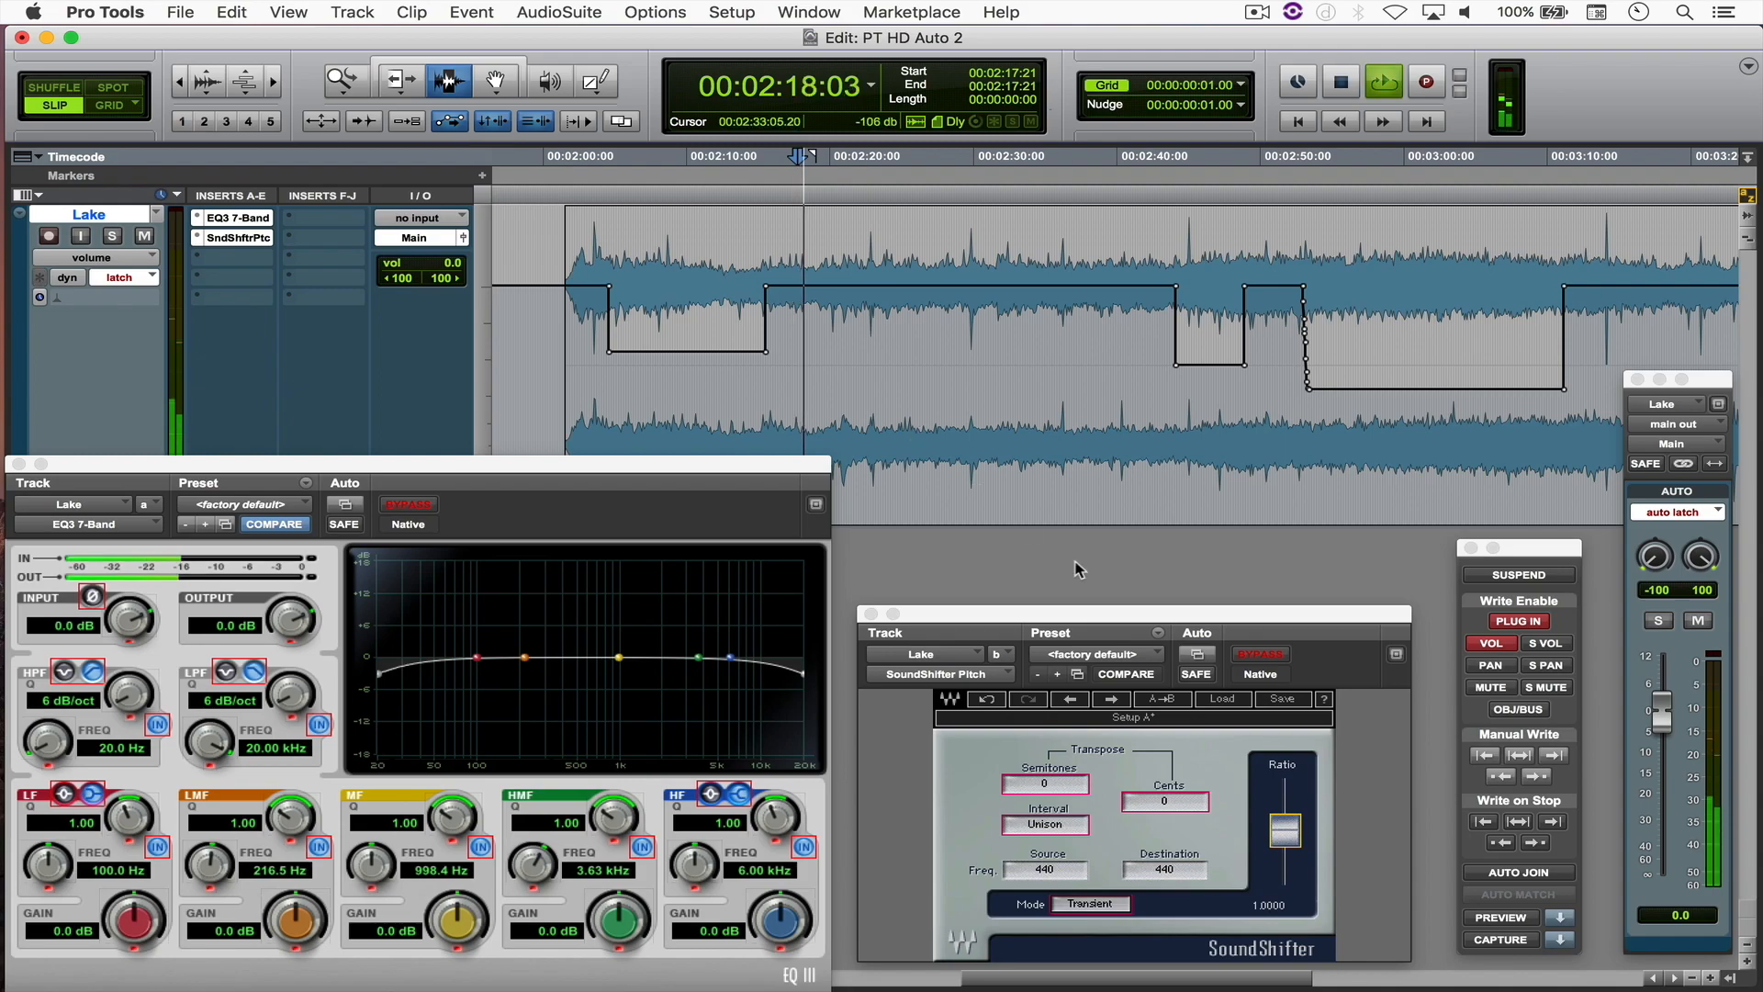
left_click(1558, 942)
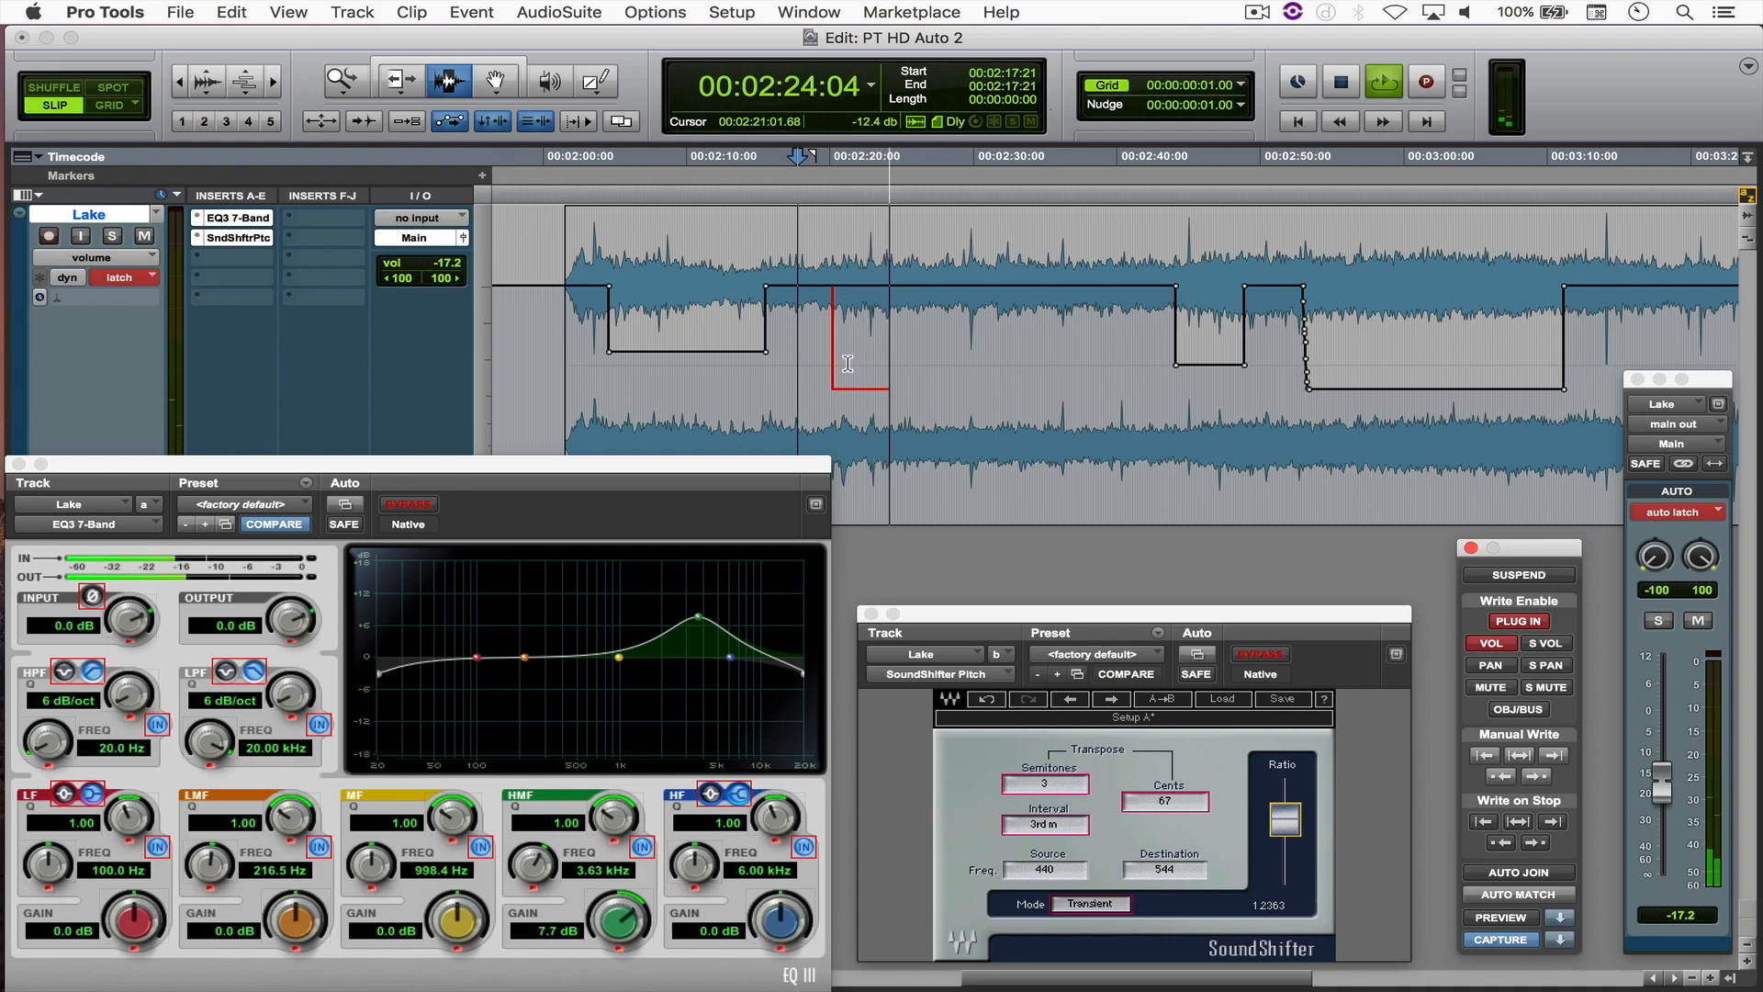
key("space")
left_click(860, 327)
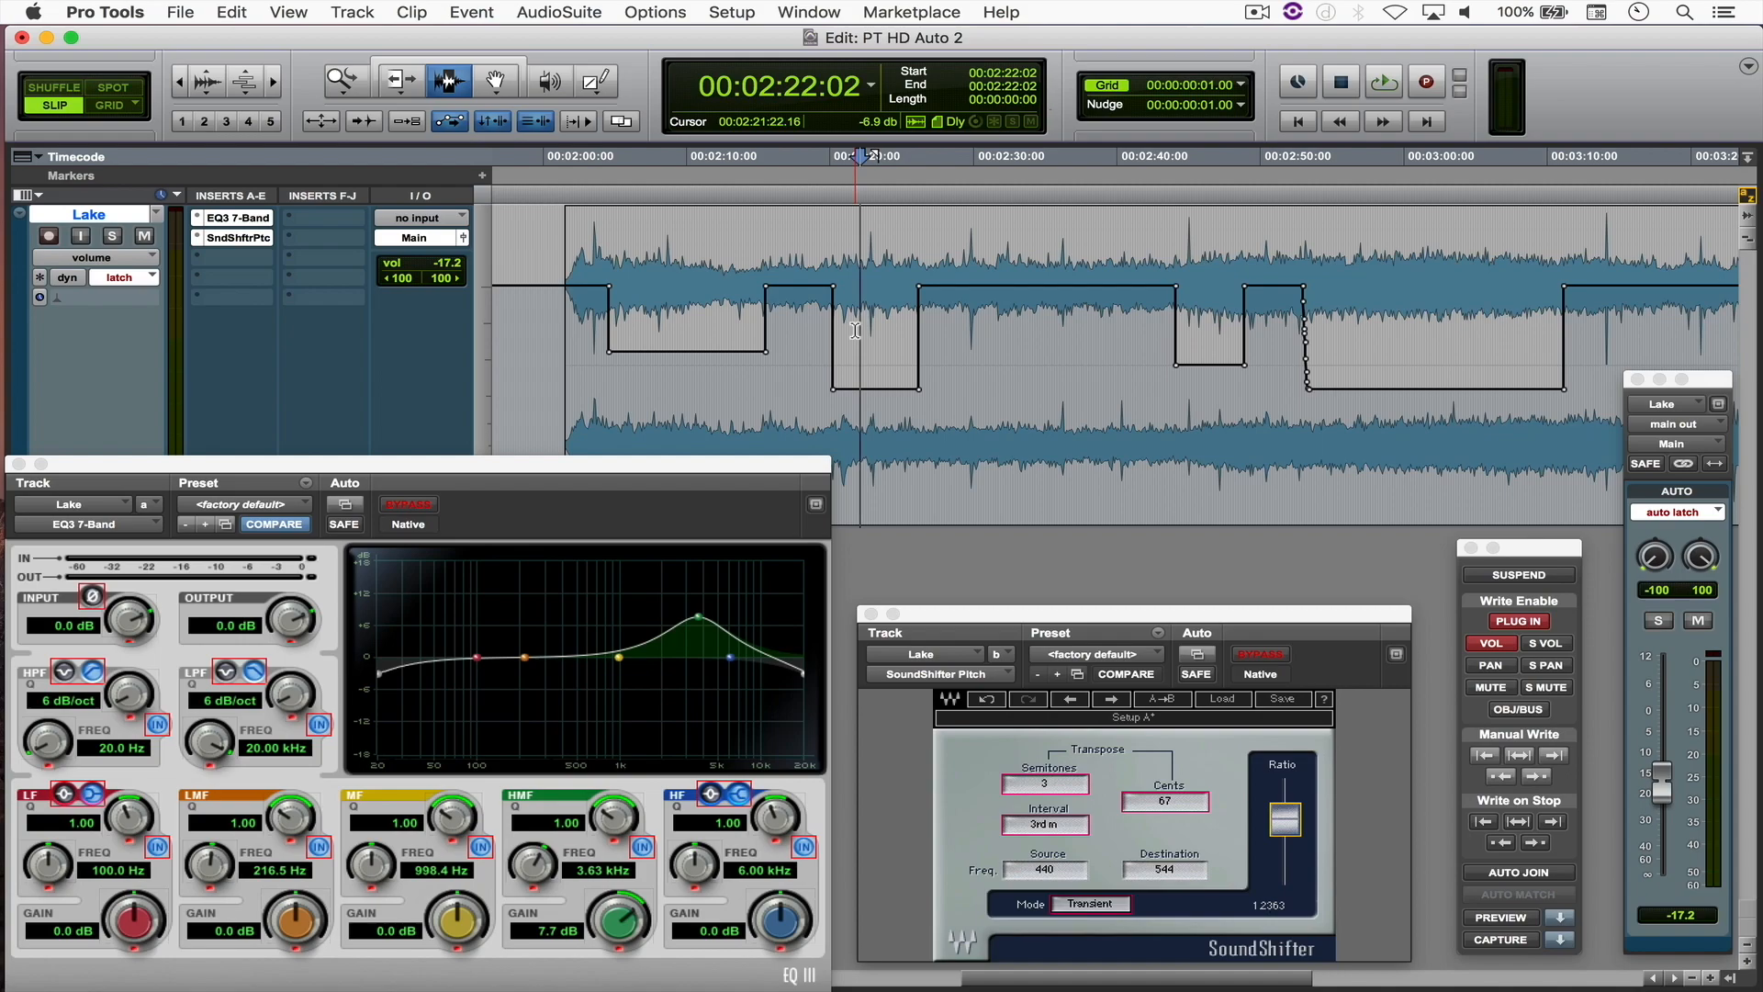
Play the Lake track from 03:12:25 with Preview enabled and preview a pitch shift of -4 semitones -85 cents.
scroll(1060, 347, "right", 3)
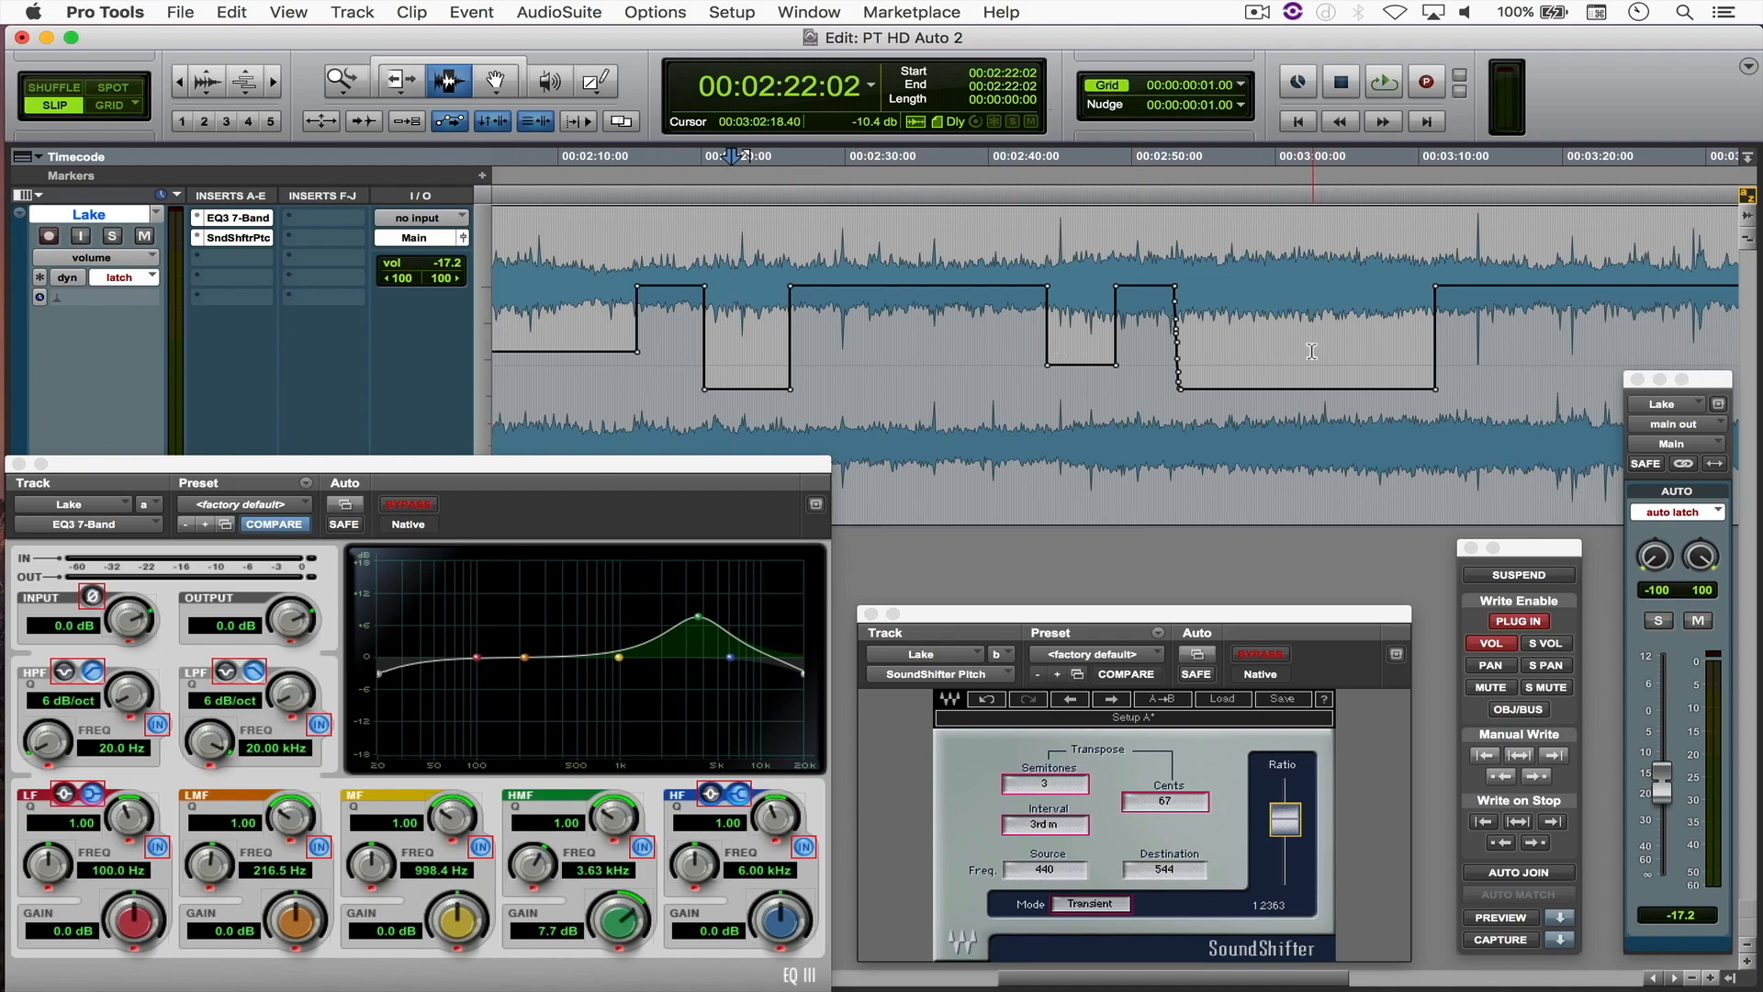
scroll(1311, 351, "right", 13)
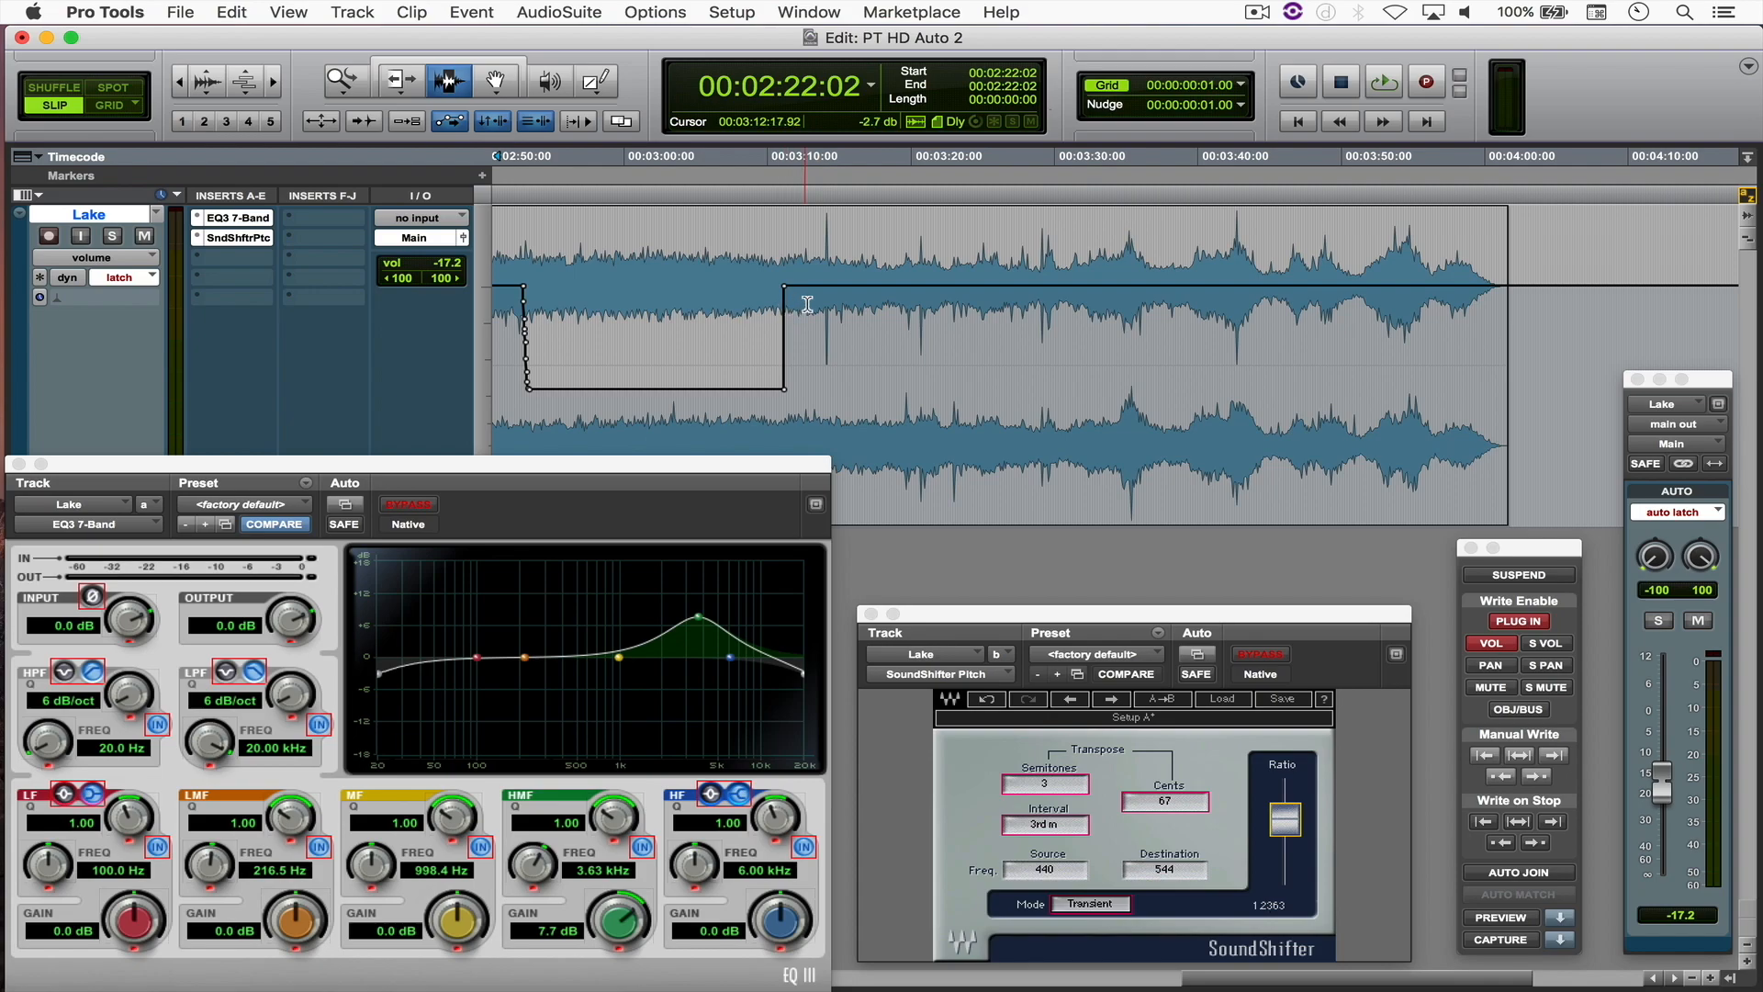
left_click(808, 303)
key("space")
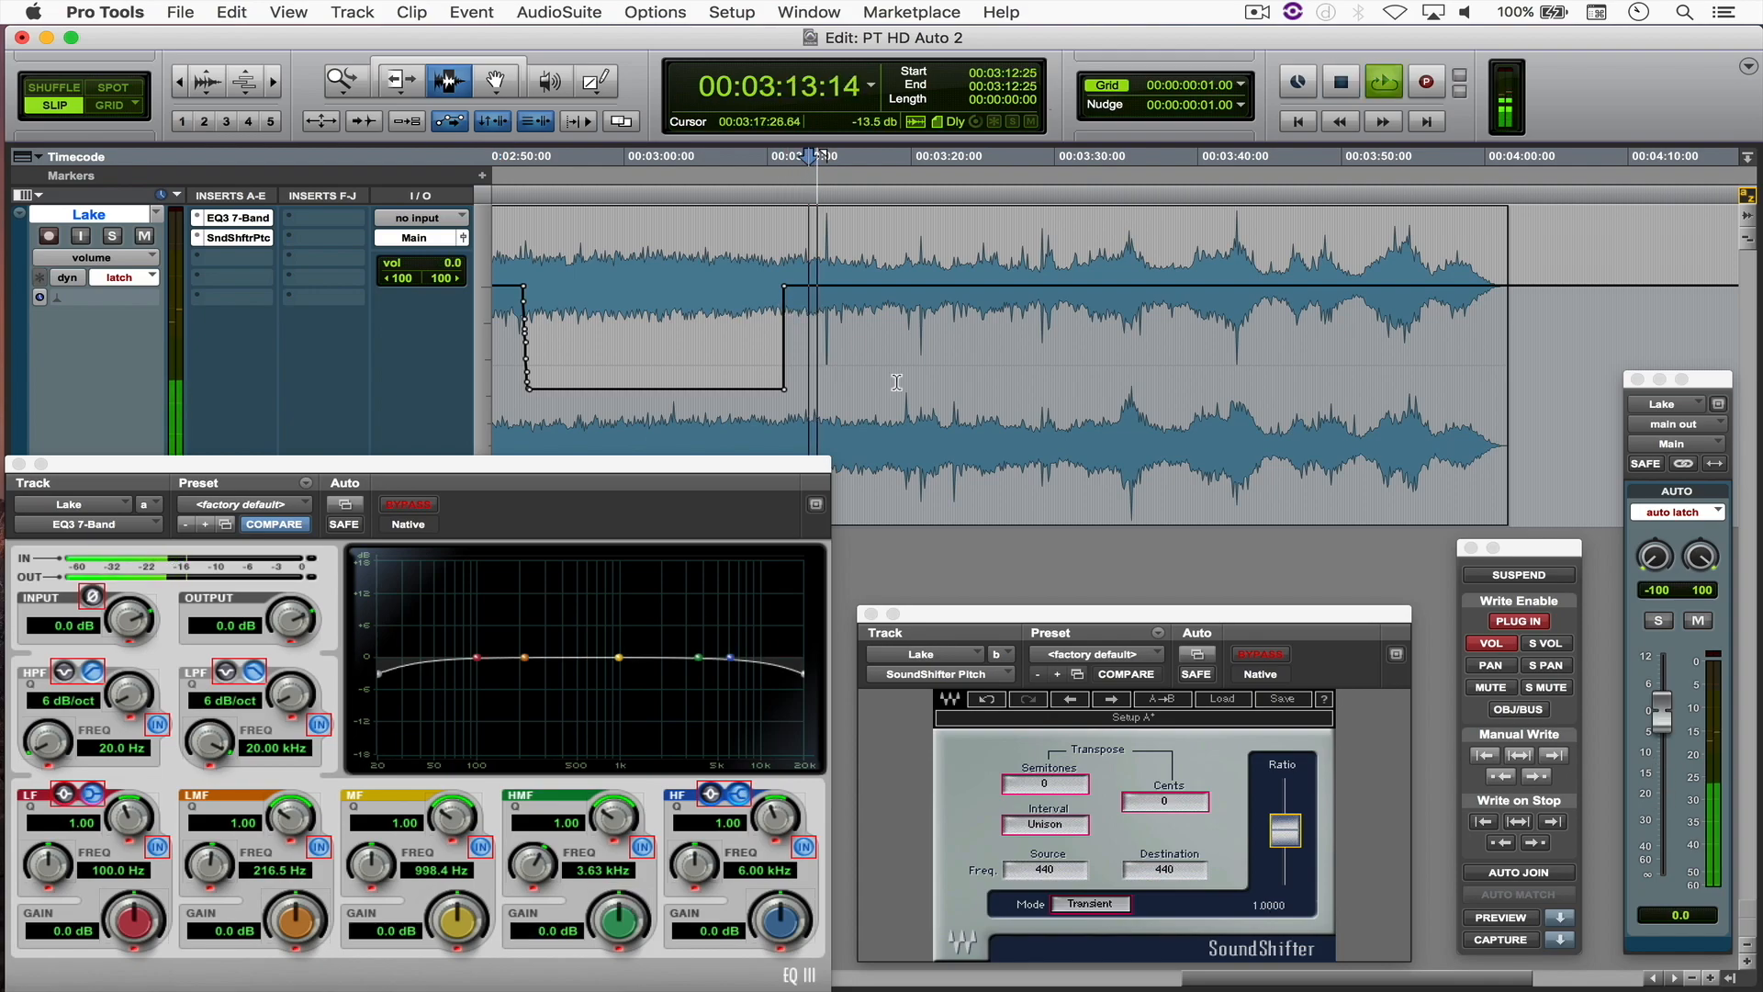
left_click(1501, 917)
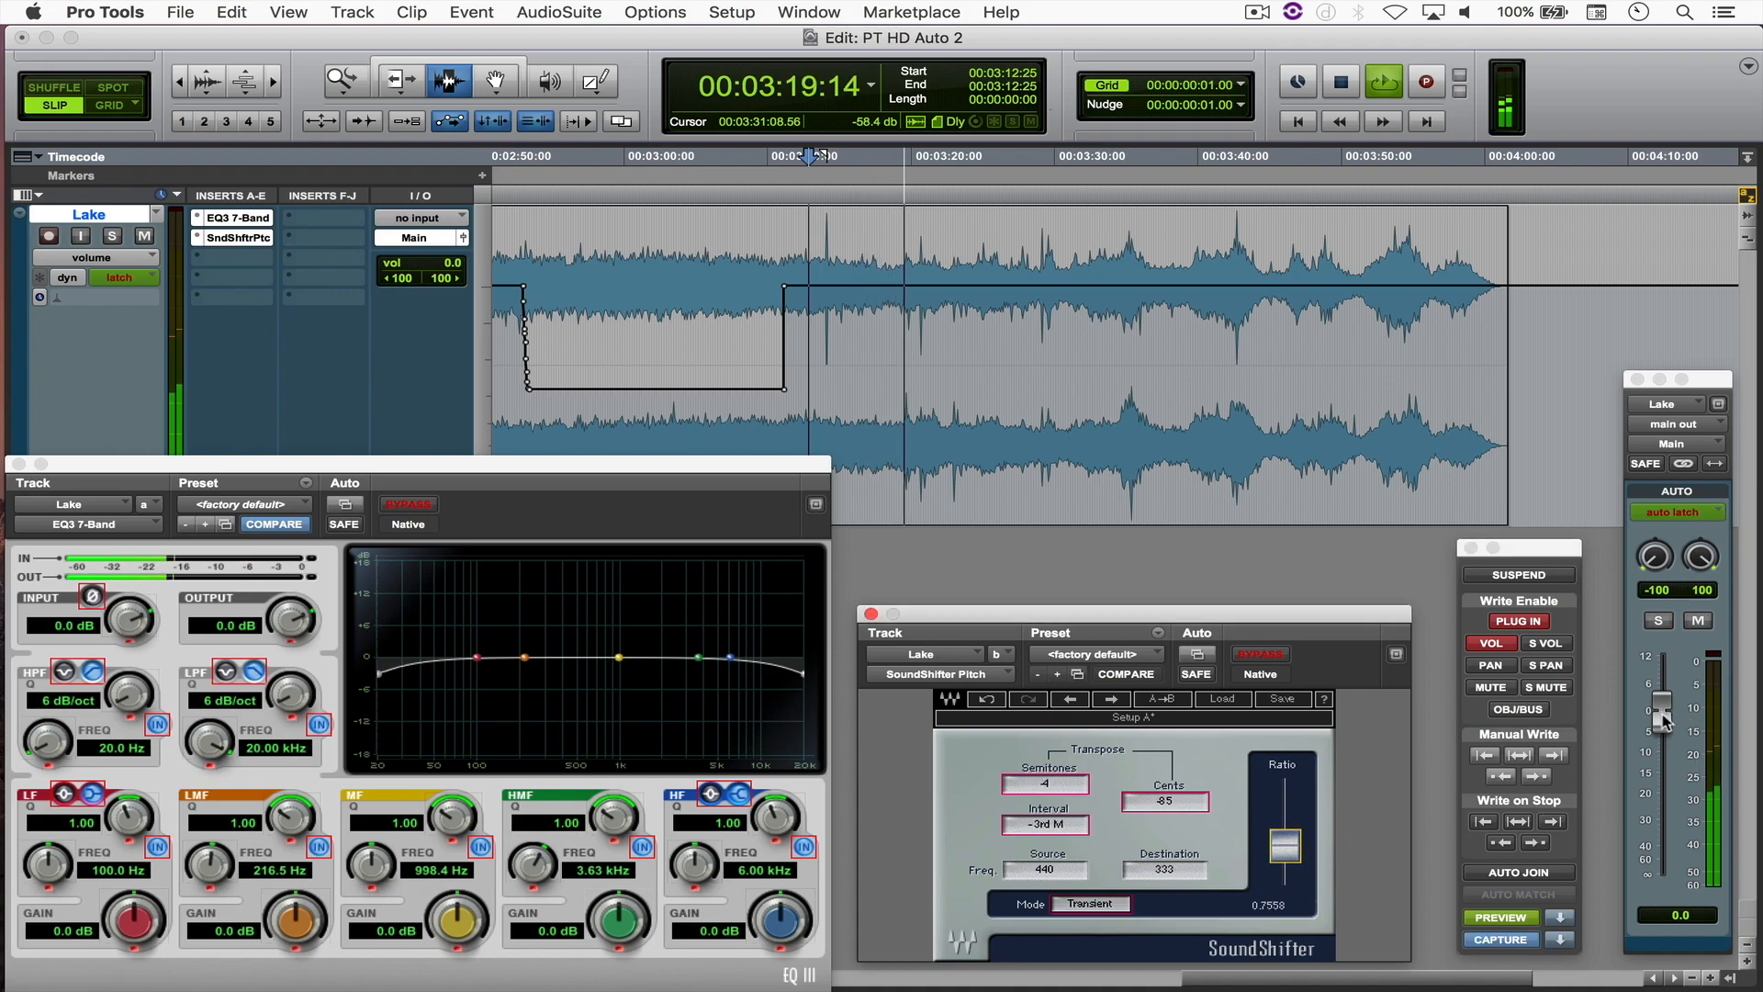
Preview a volume of -28.5, a 9.2 dB low-frequency boost at 97.9 Hz, and a low-pass filter at 1.65 kHz.
left_click_drag(1662, 712, 1662, 808)
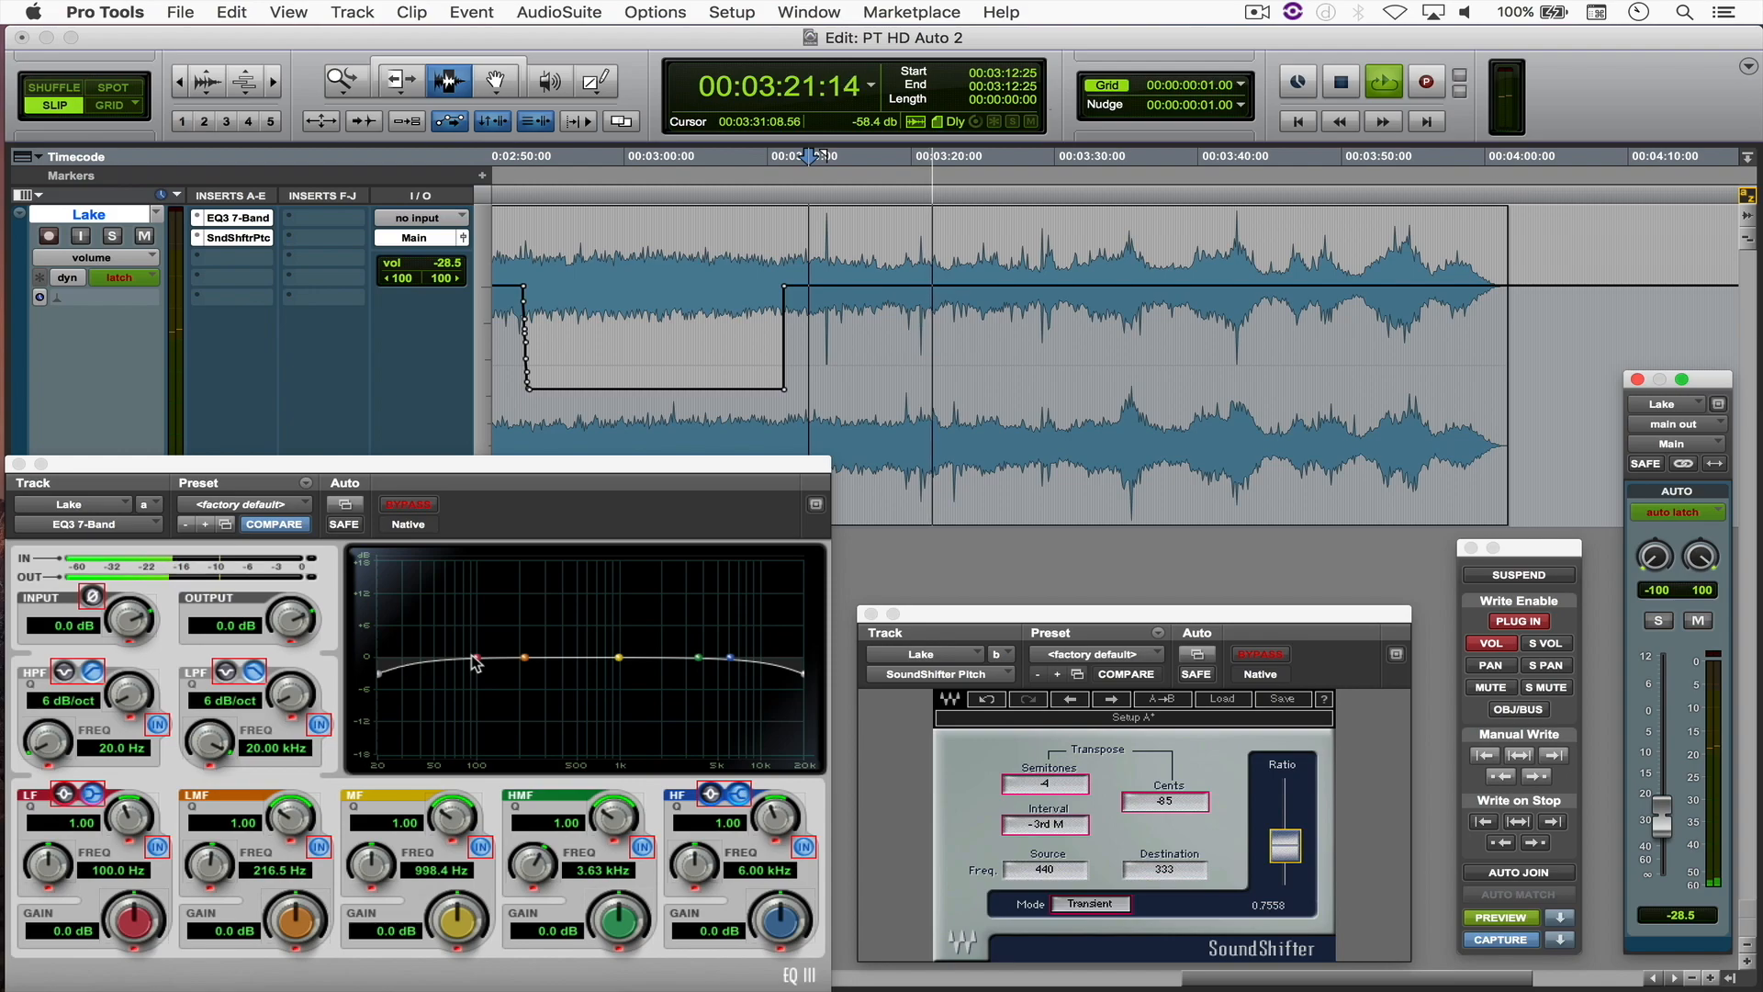
left_click_drag(478, 665, 475, 608)
left_click_drag(213, 743, 207, 835)
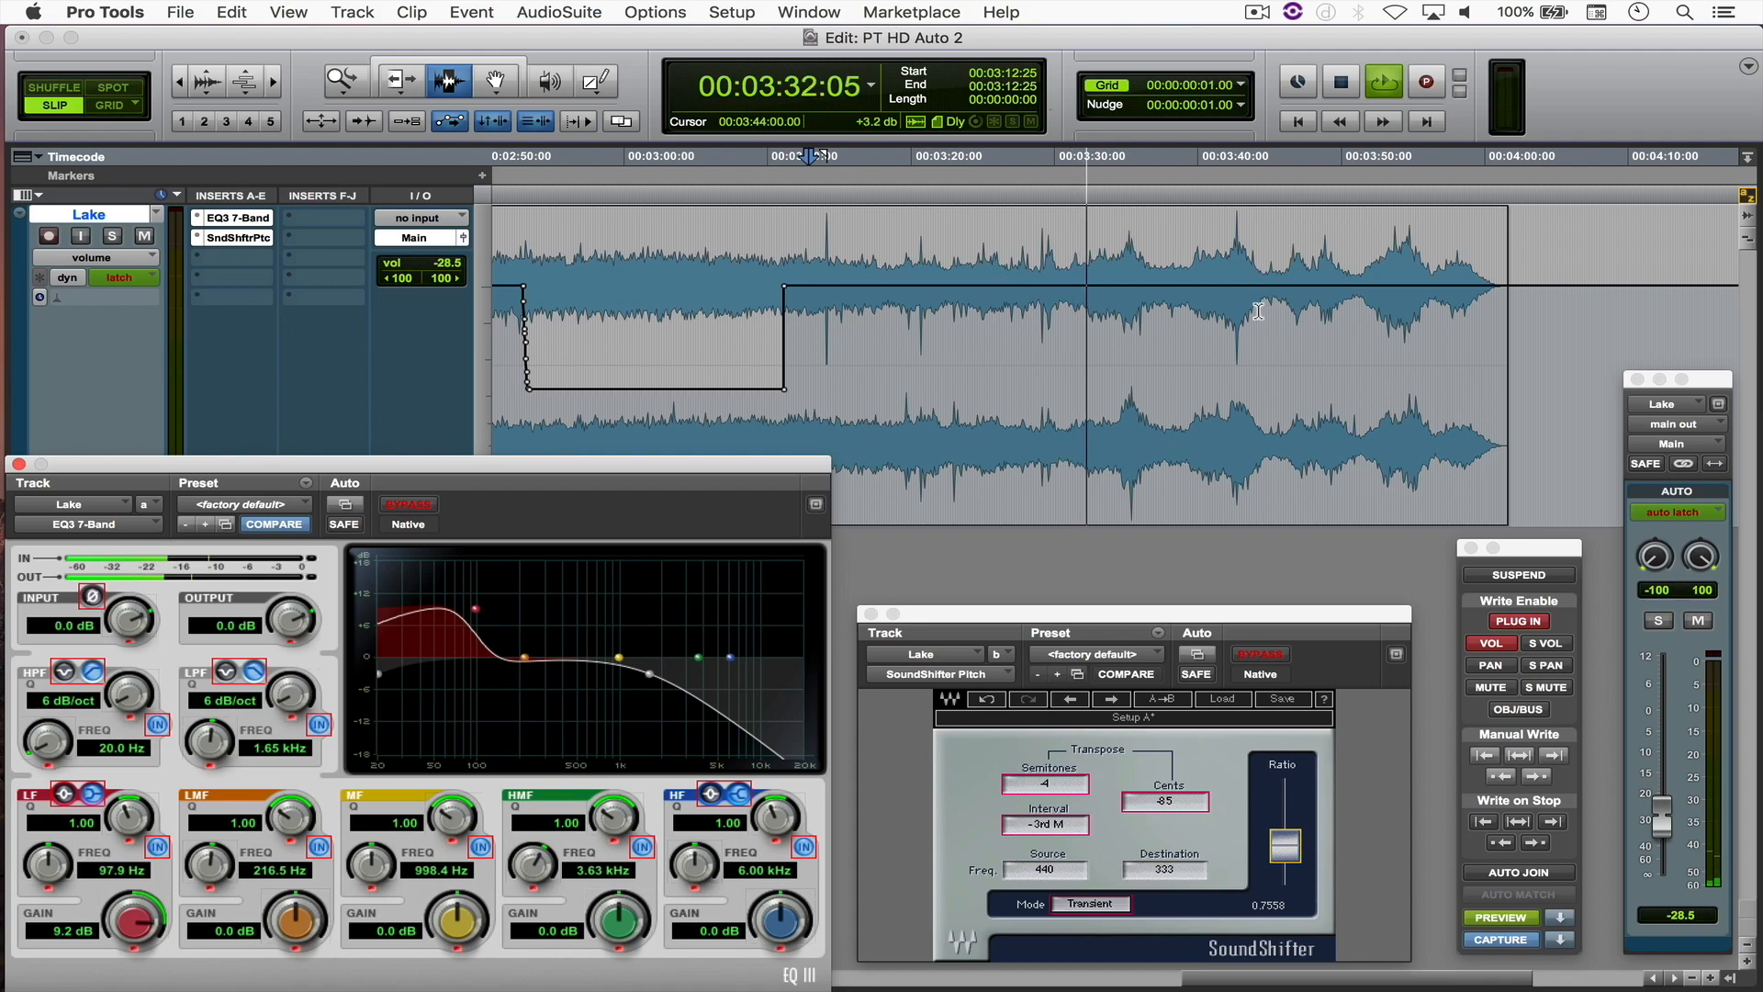
Capture the previewed settings, leave Preview, and punch the captured values into the automation around 03:20 while playing from 03:12:25.
left_click(1499, 940)
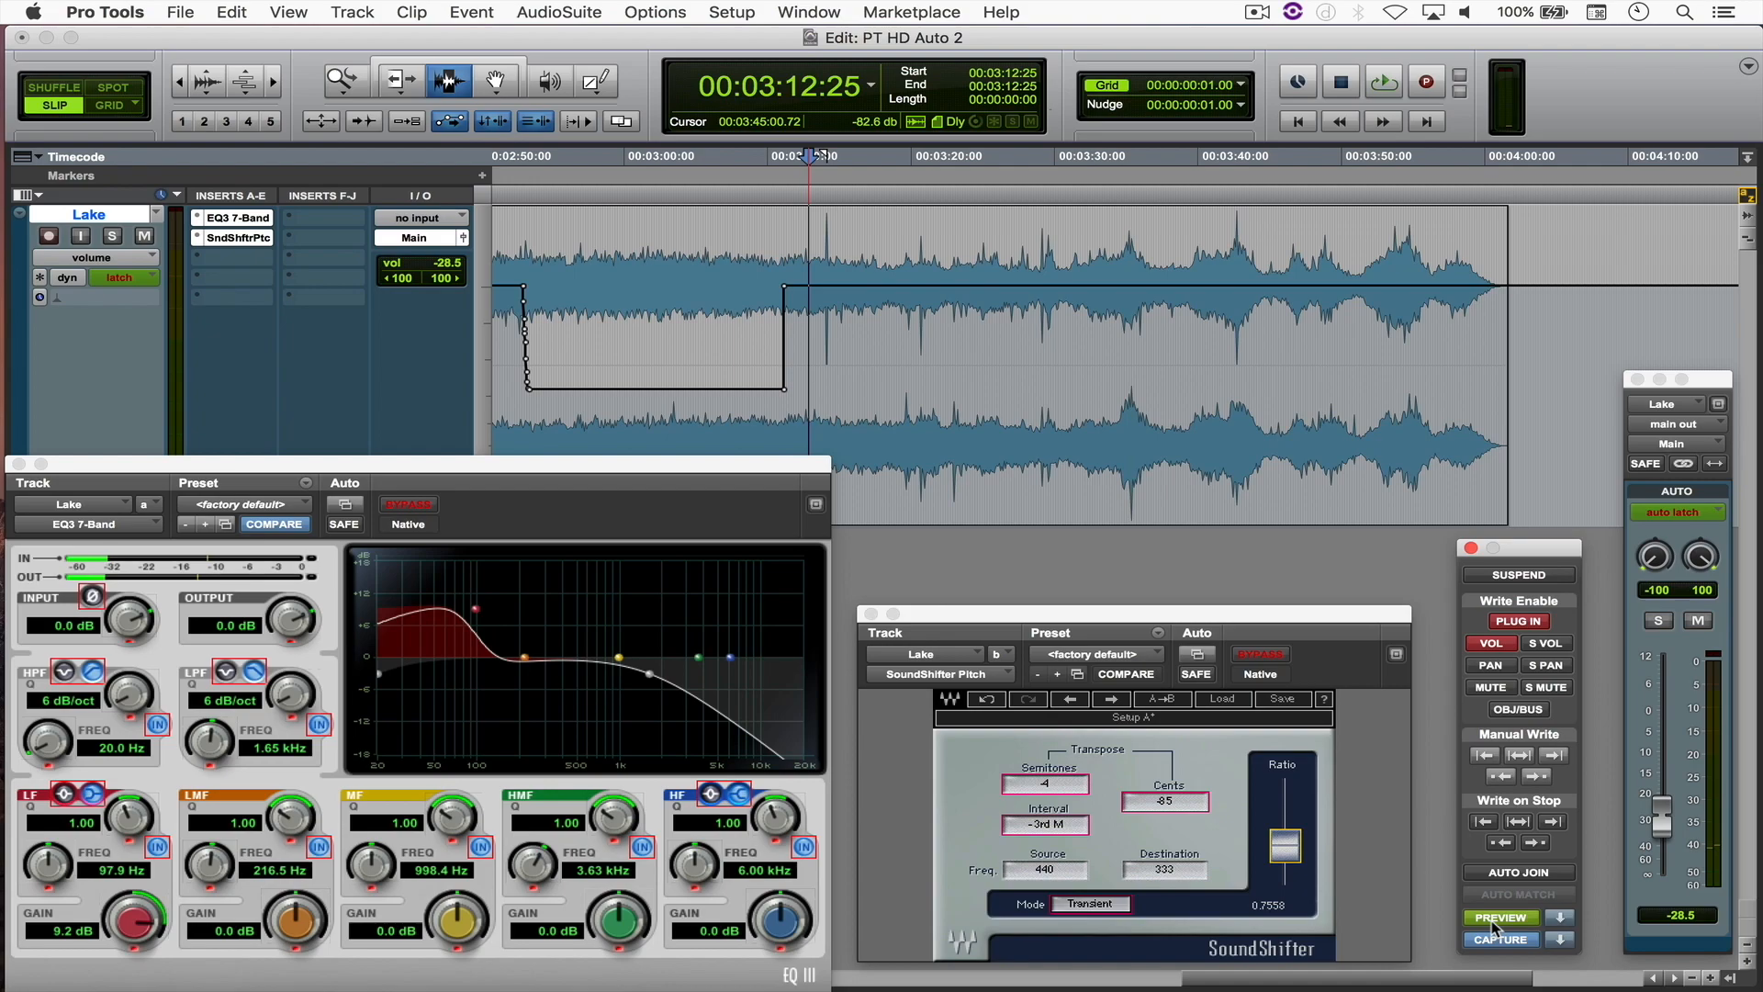
left_click(1492, 919)
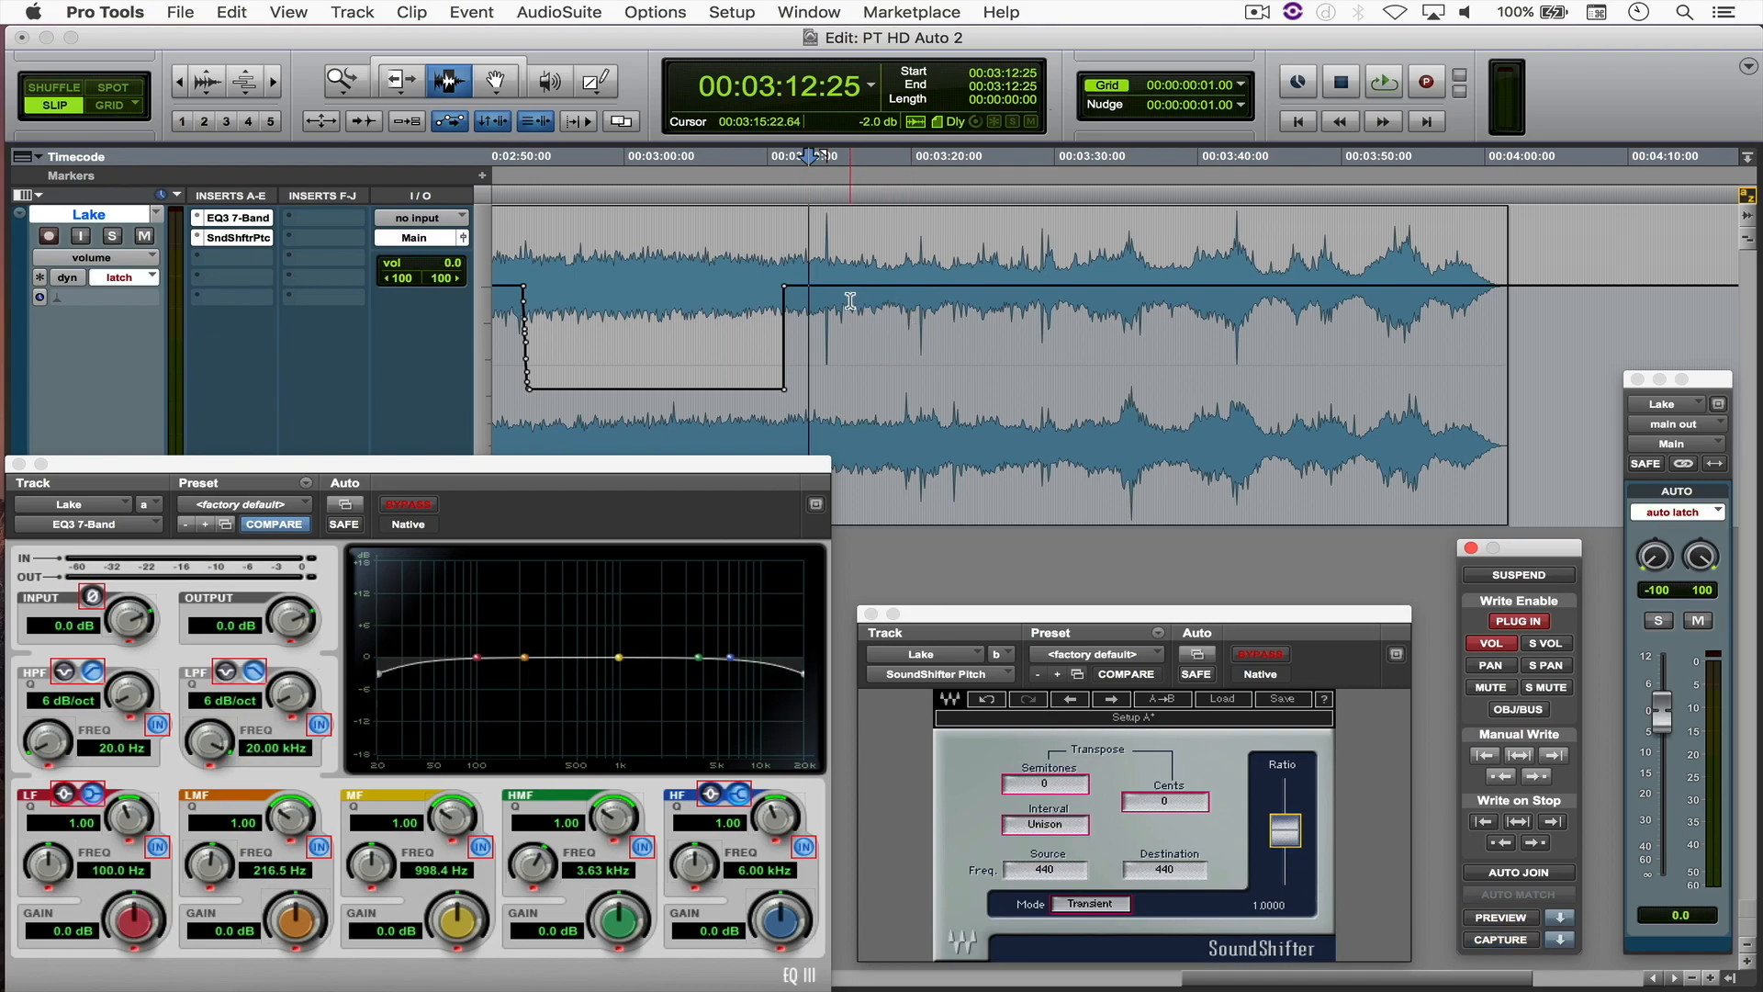
key("space")
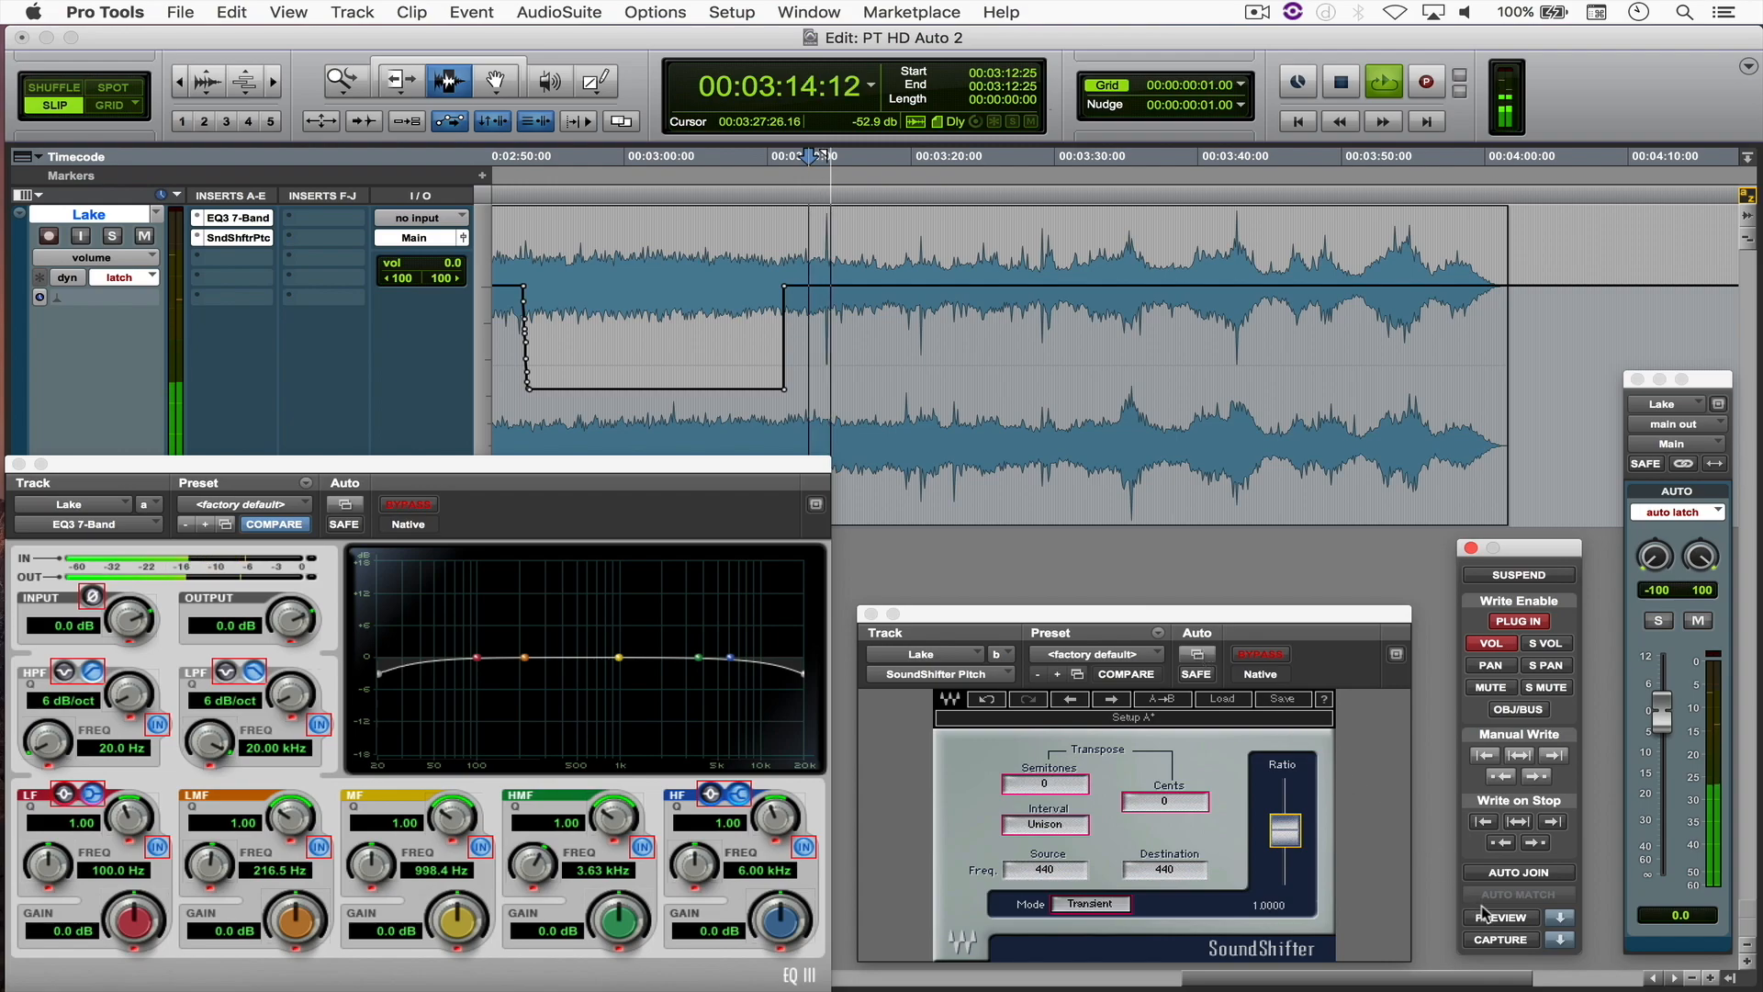
left_click(1558, 940)
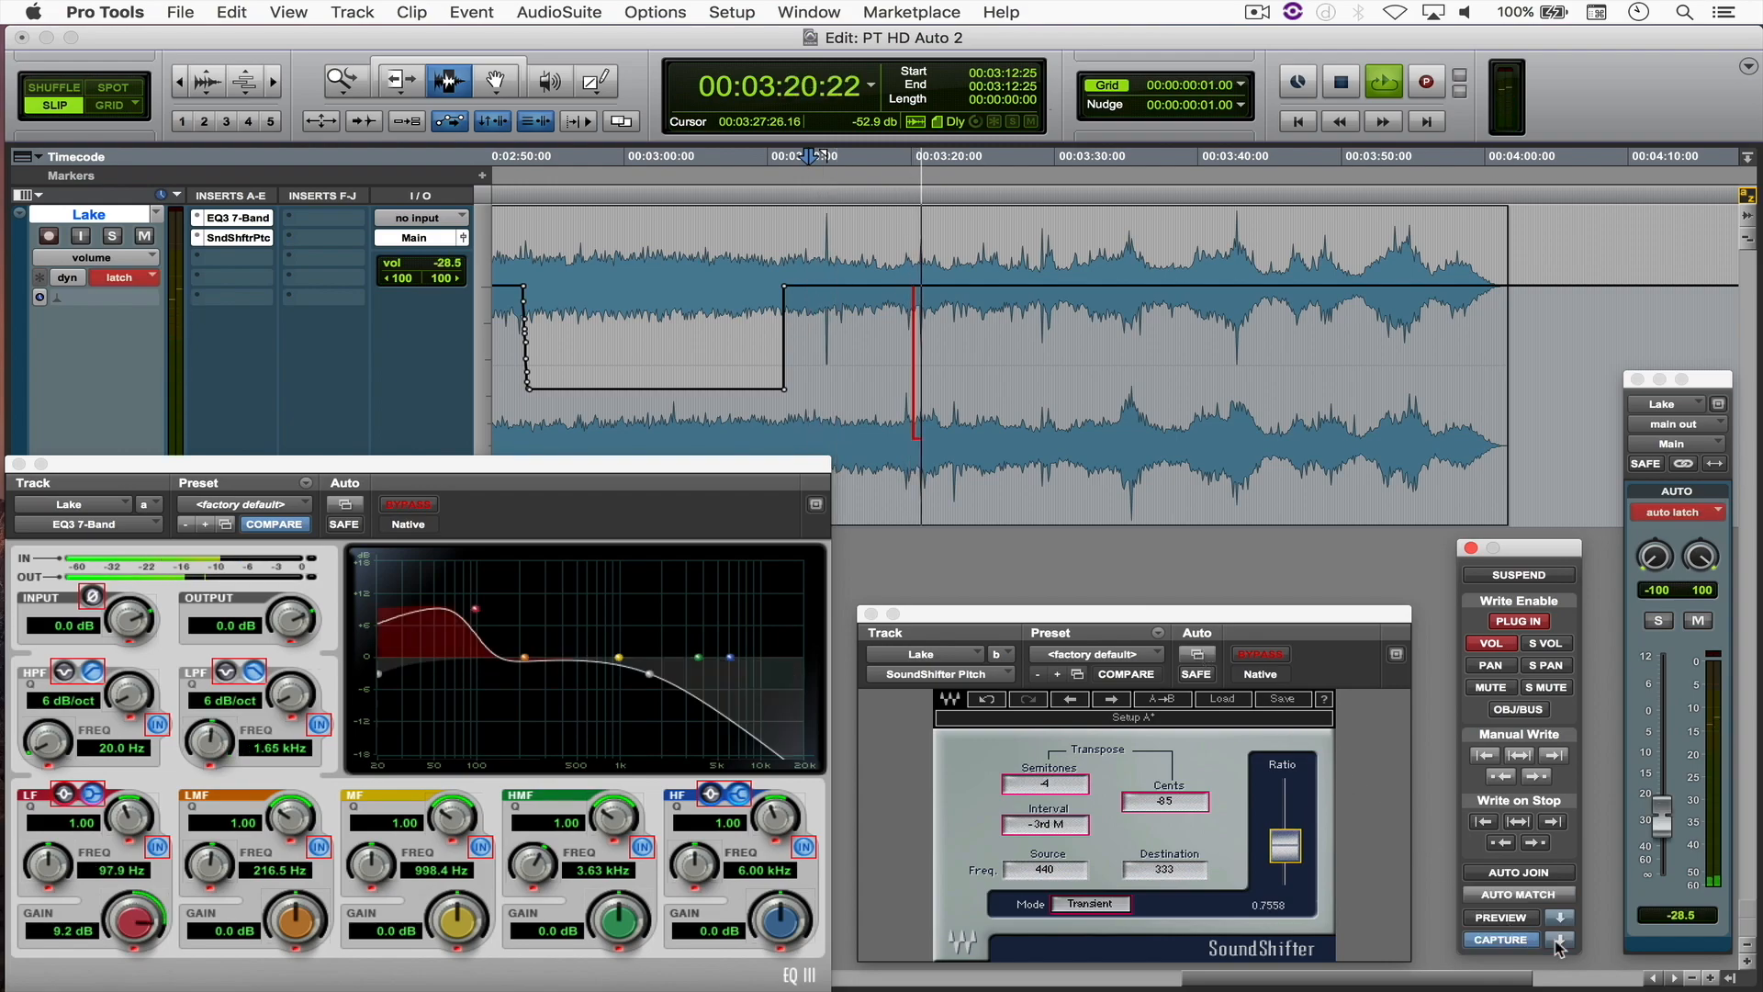